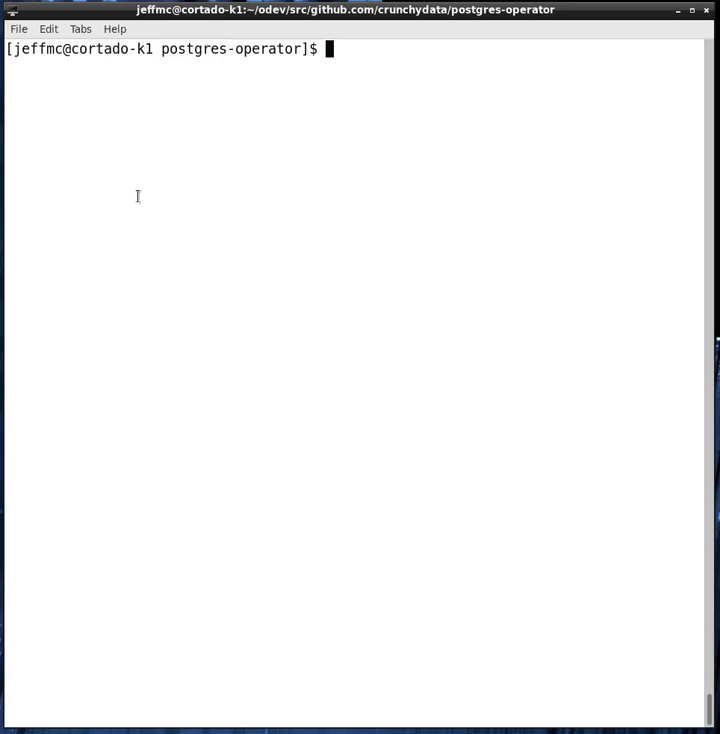
text(pgo)
Run pgo with no arguments to print its usage summary, commands and global flags.
key(Return)
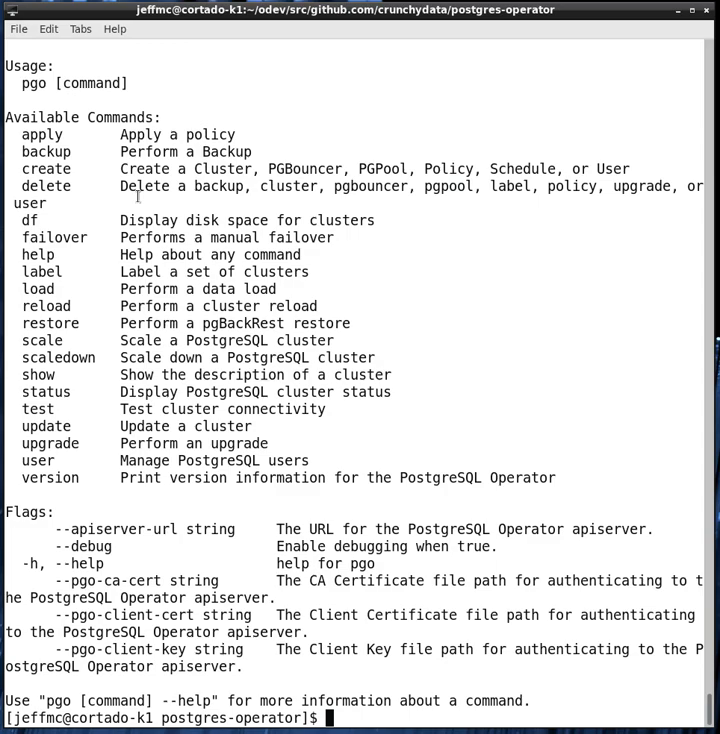
text(pgo show c)
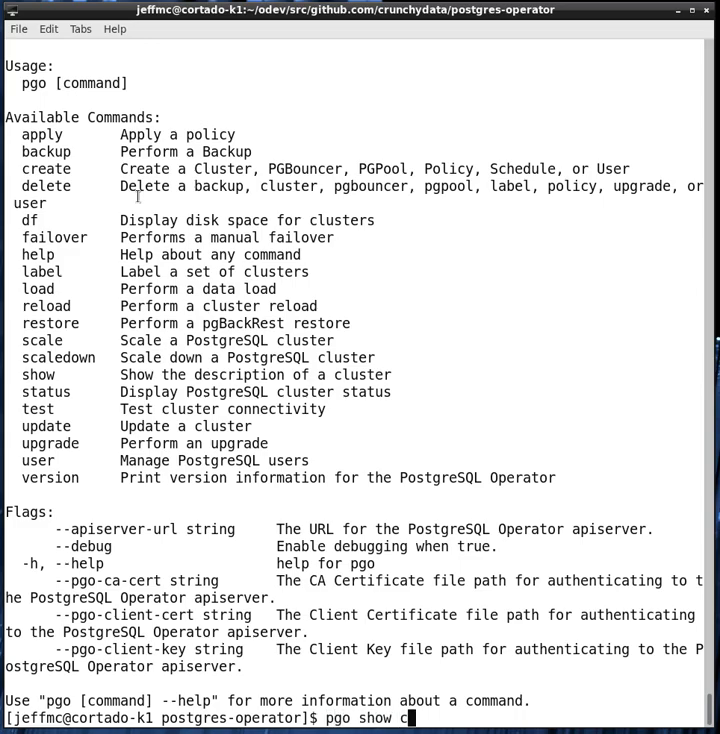
text(luster all)
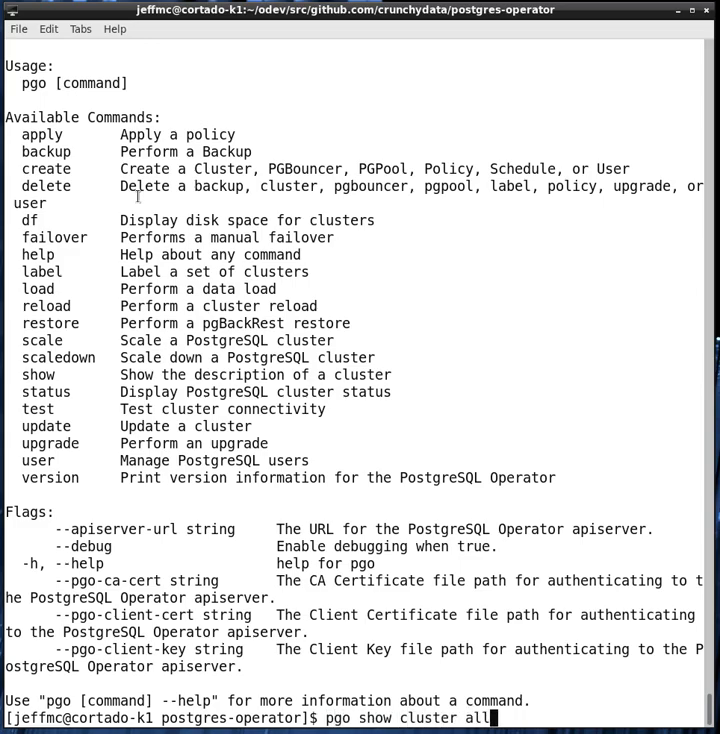
List all clusters, then show only mycluster via --selector=name=mycluster with its pods, services and labels.
key(Return)
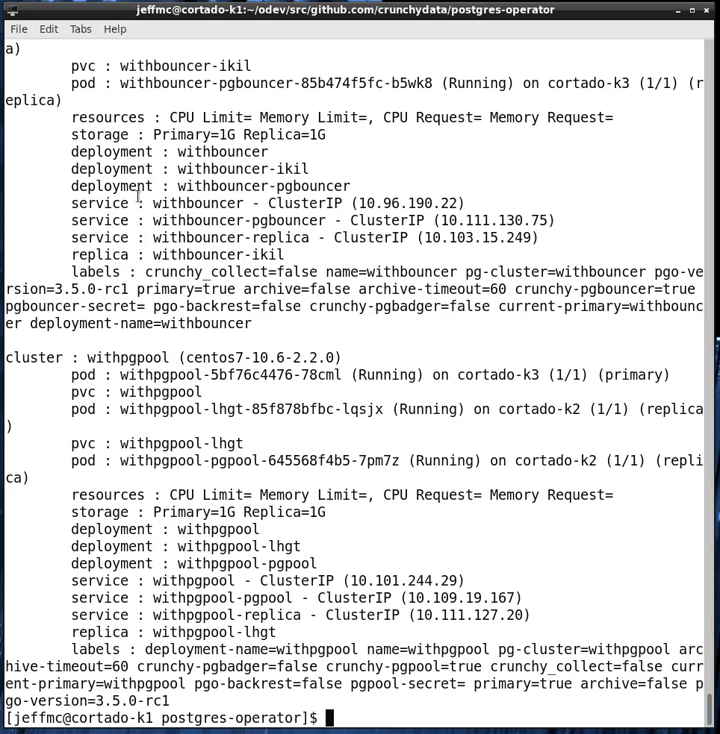
key(Up)
key(BackSpace)
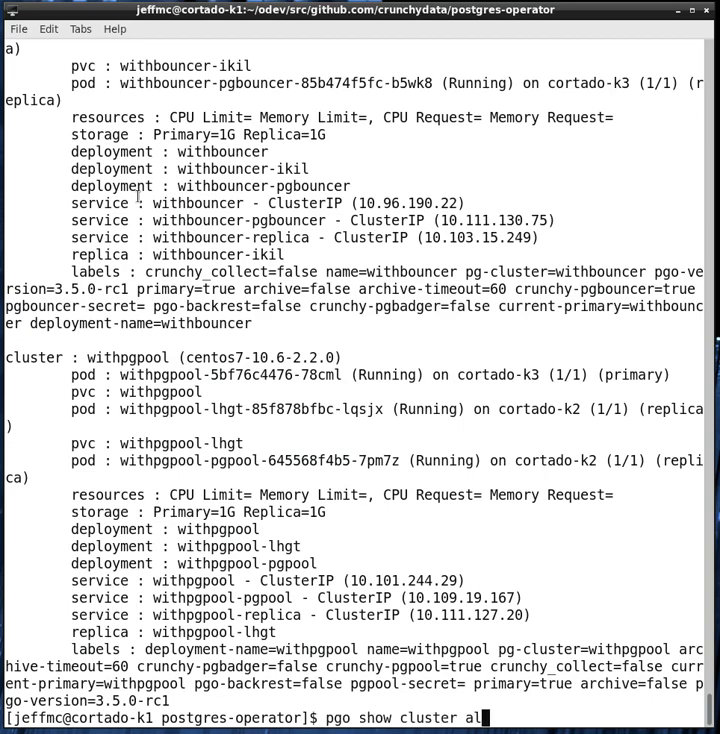
key(BackSpace)
key(BackSpace)
text(--selec)
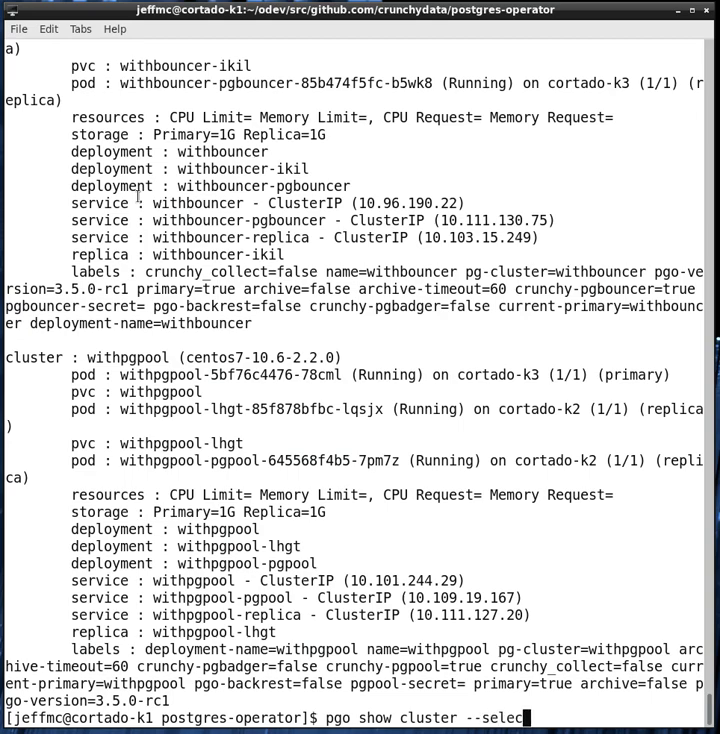
text(tor=)
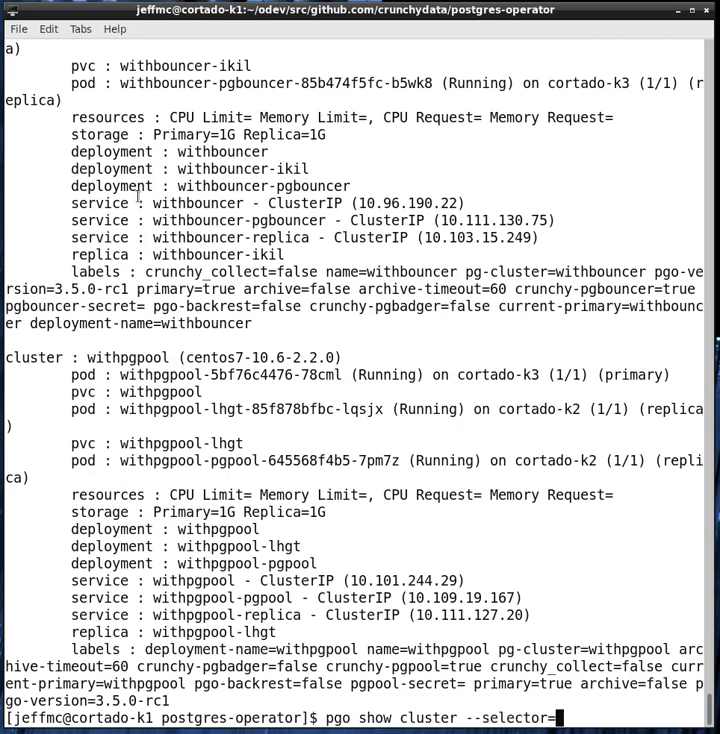
text(name=)
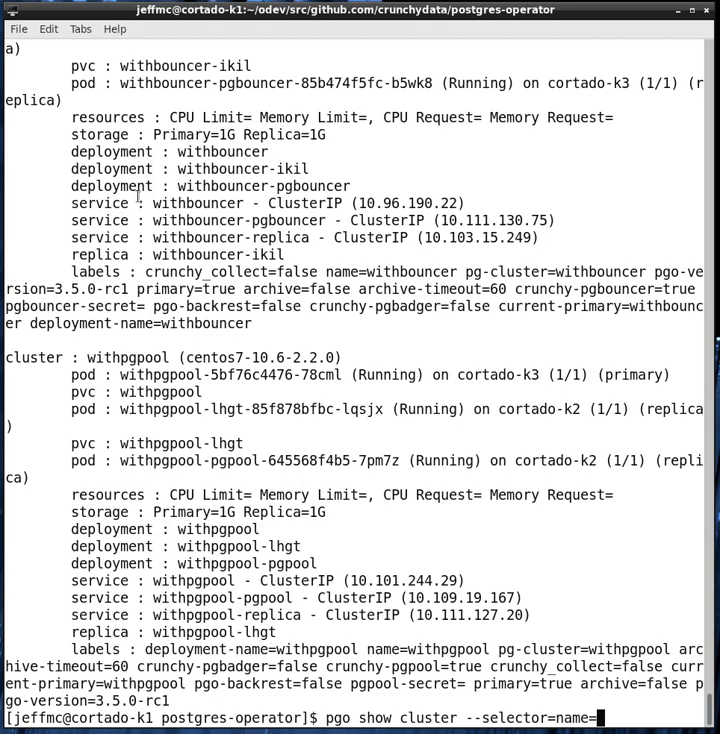
text(mycluster)
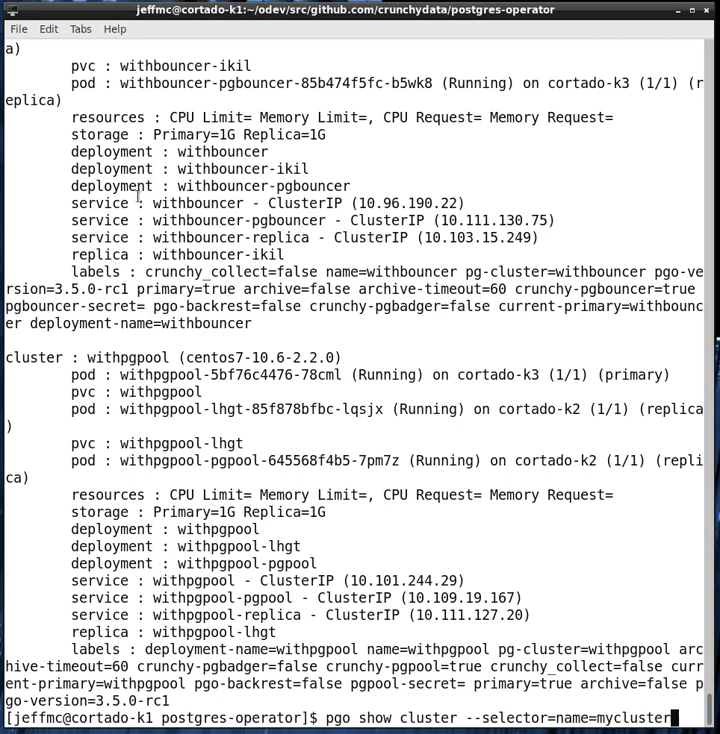
key(Return)
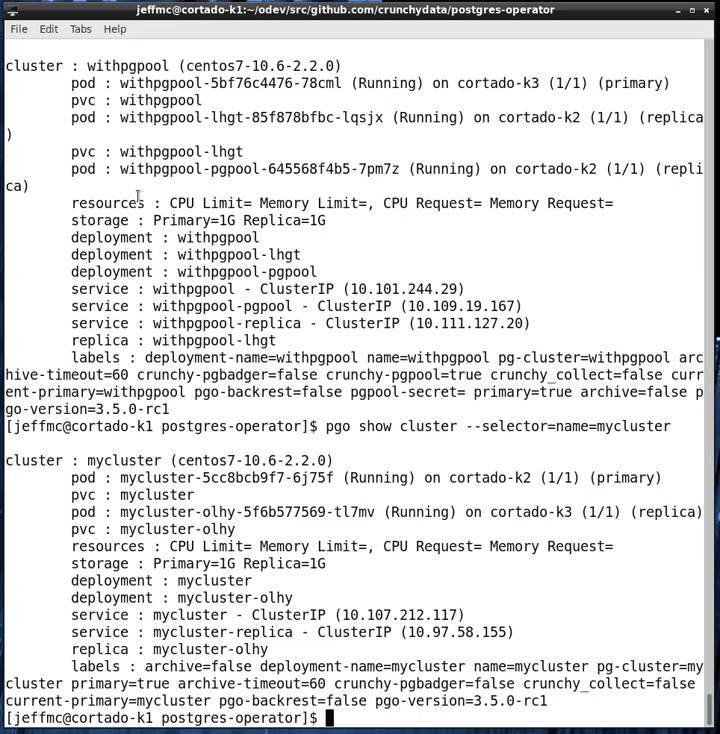
text(pgo c)
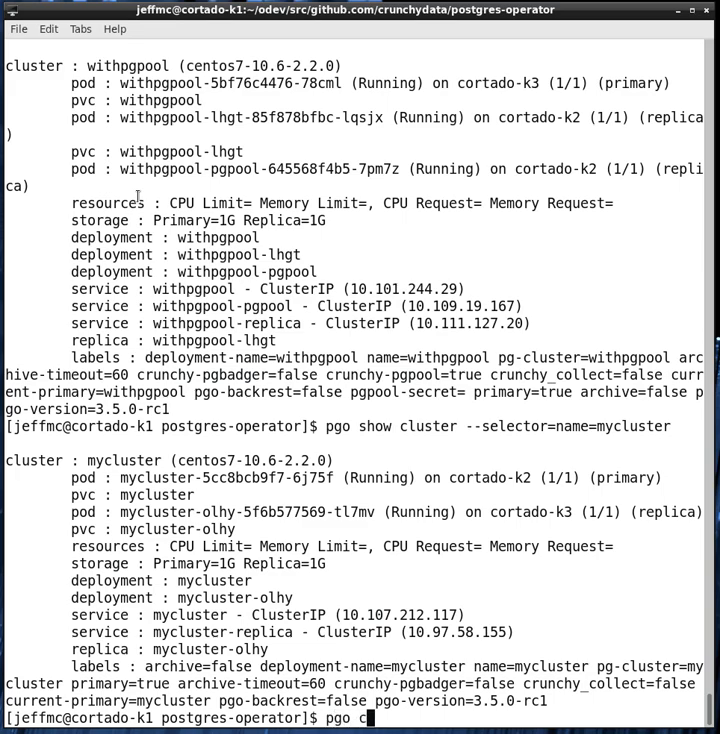
text(reate clust)
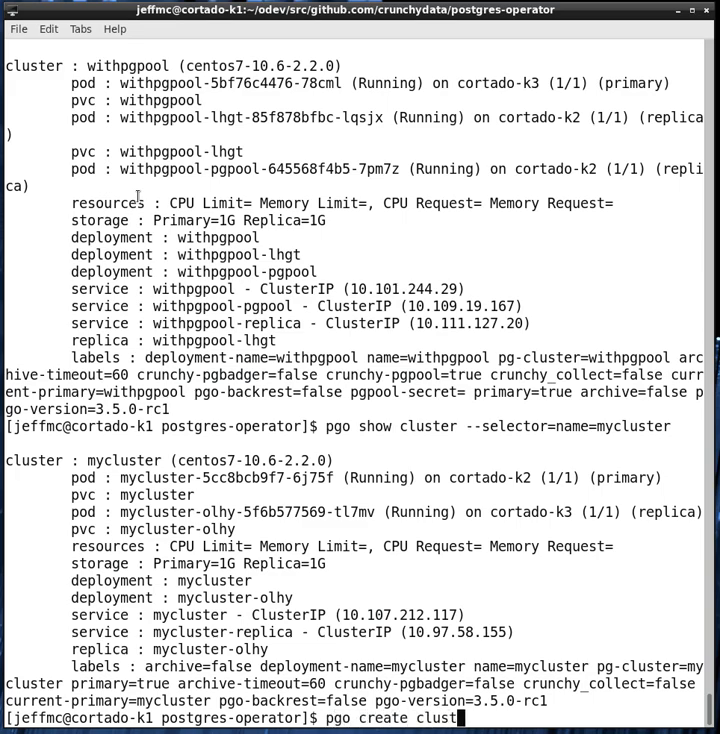
text(er testcluster)
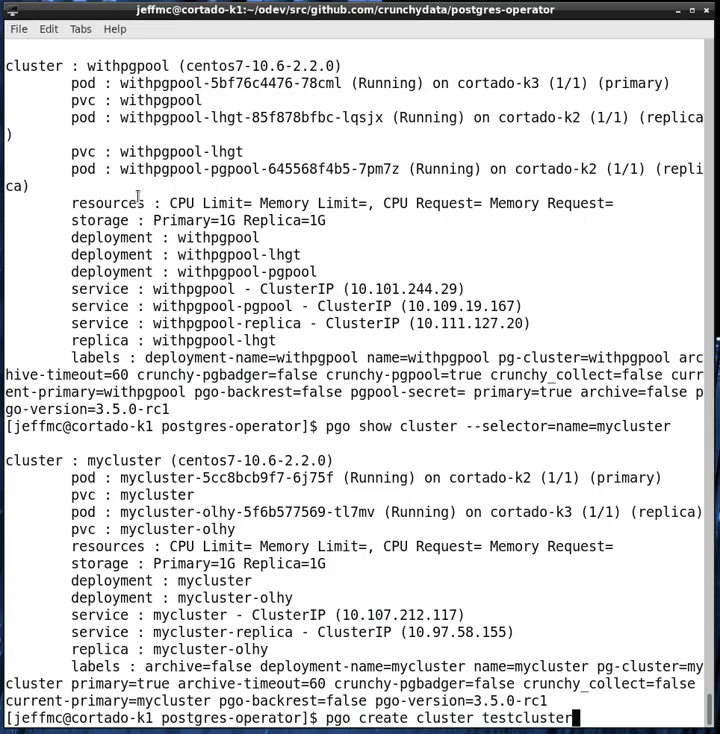
text( -h)
View create cluster help, then create testcluster with --resources-config=small.
key(Return)
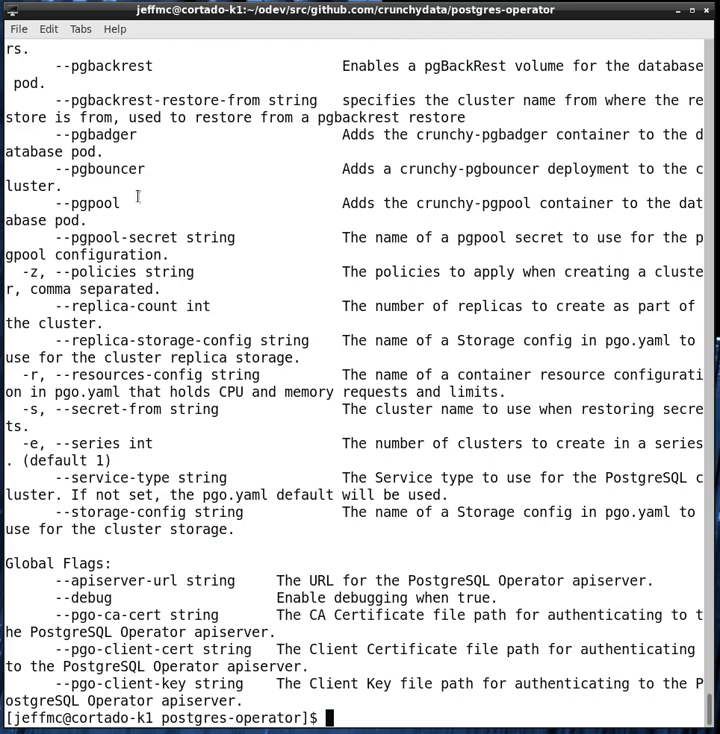
text(pgo create cluster testcluster -h)
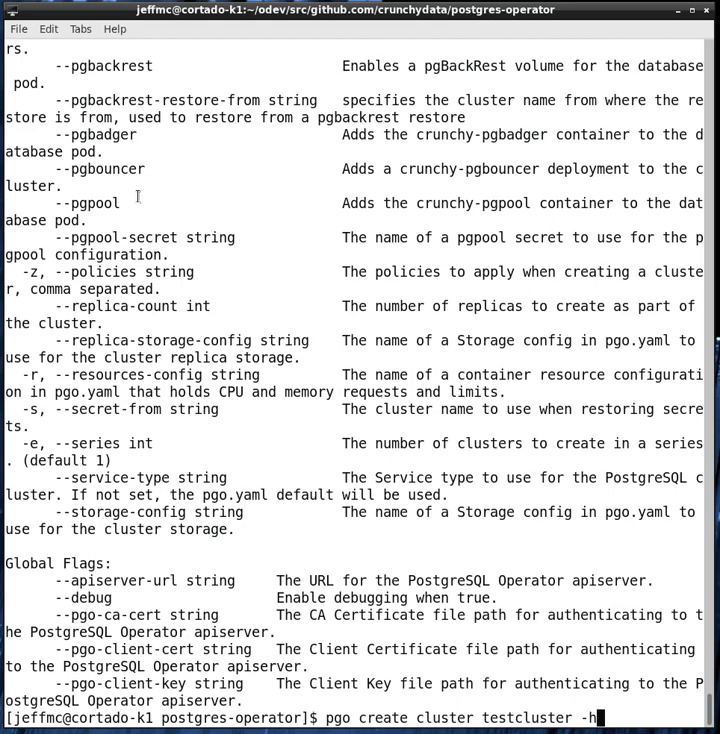
key(BackSpace)
text(-)
text(resources)
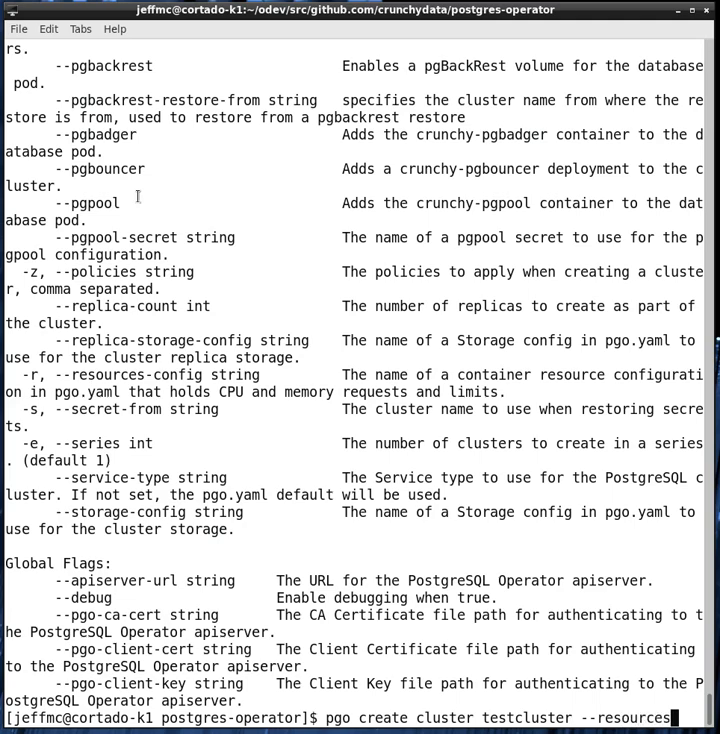
text(-config=)
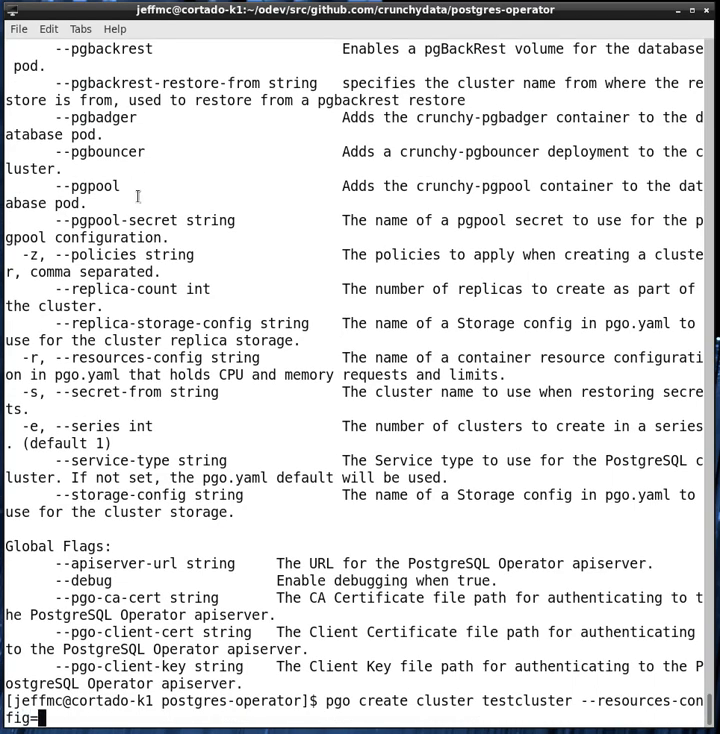
text(s)
text(mall)
key(Return)
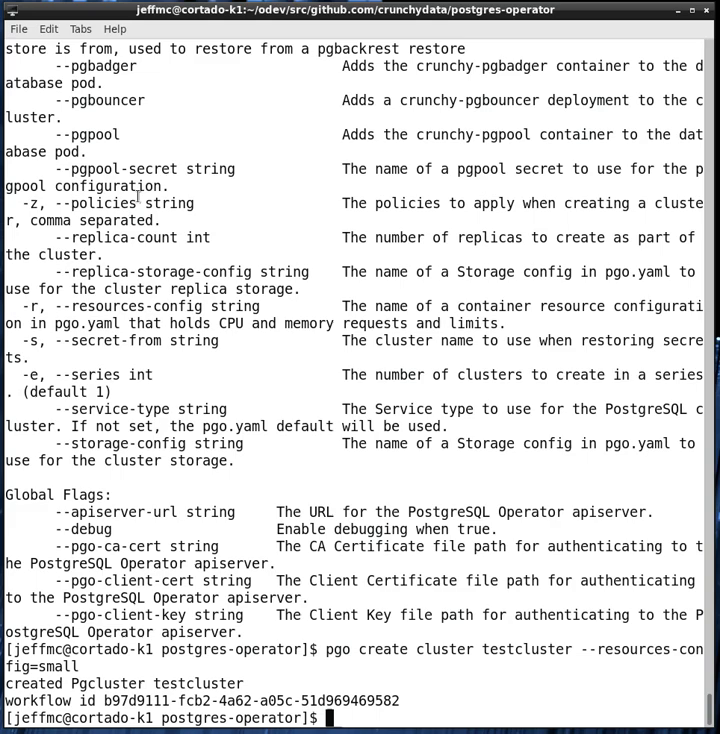
text(pgo show config)
Display the operator config and highlight the large and small ContainerResources definitions.
key(Return)
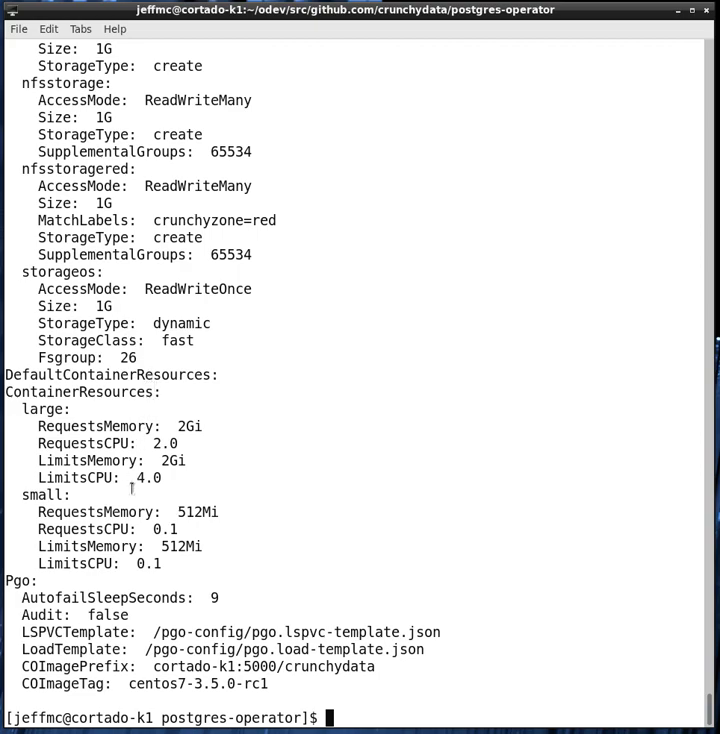
mouse_move(165, 563)
mouse_down()
mouse_move(25, 440)
mouse_move(5, 392)
mouse_up()
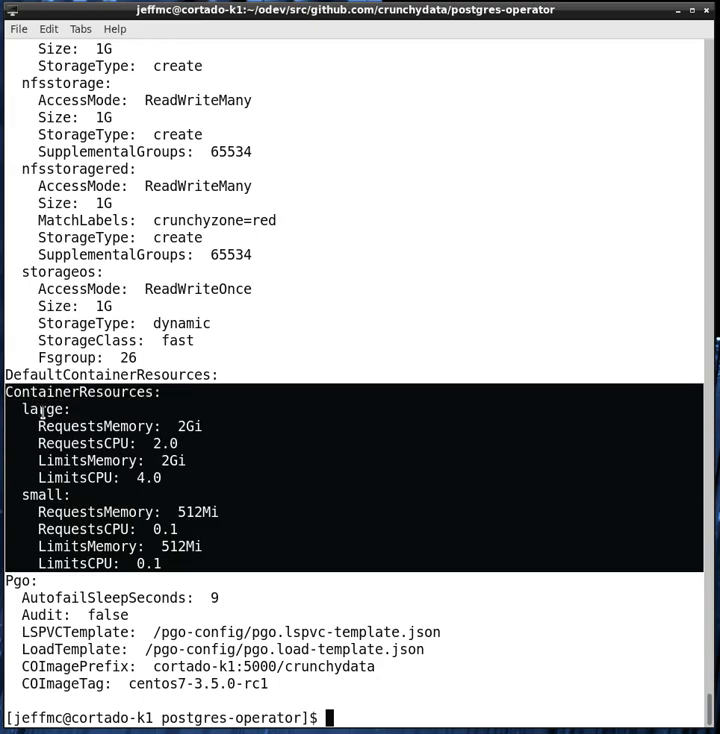
double_click(45, 495)
double_click(45, 409)
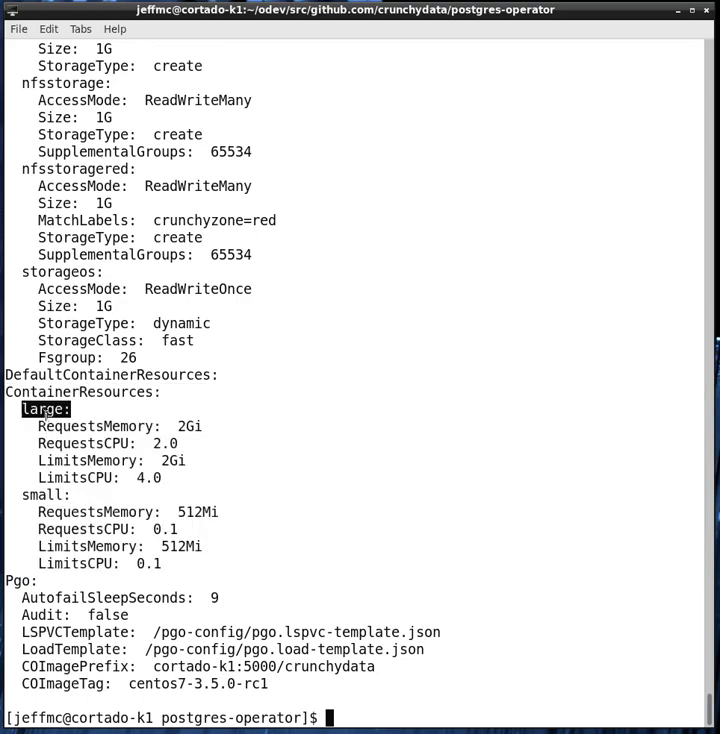
click(25, 494)
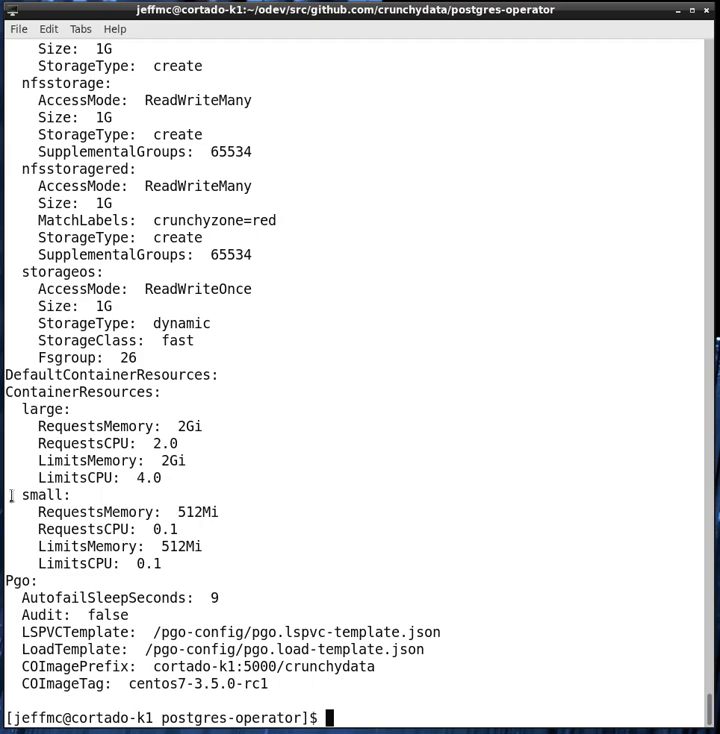
mouse_move(9, 495)
mouse_down()
mouse_move(104, 503)
mouse_move(203, 560)
mouse_up()
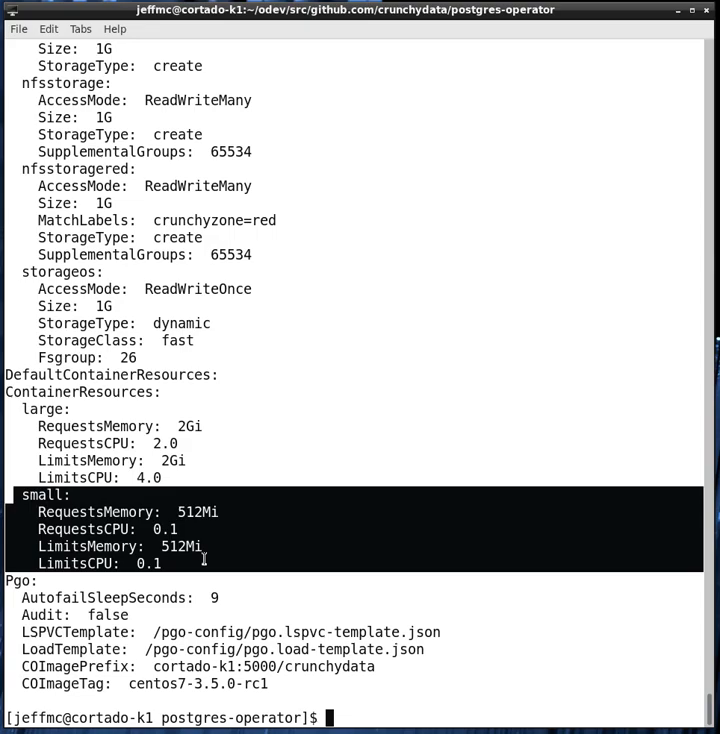
scroll(130, 400, up, 3)
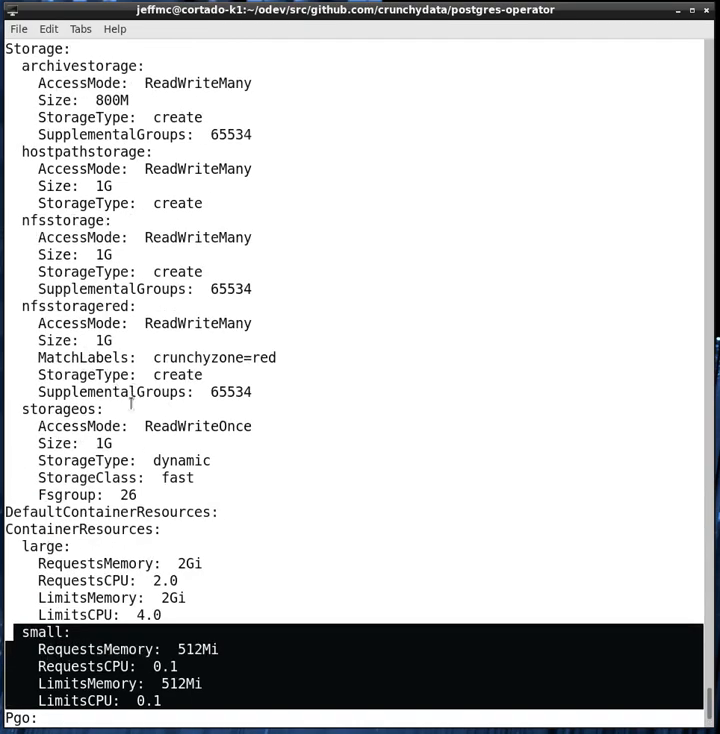
drag(138, 495, 6, 48)
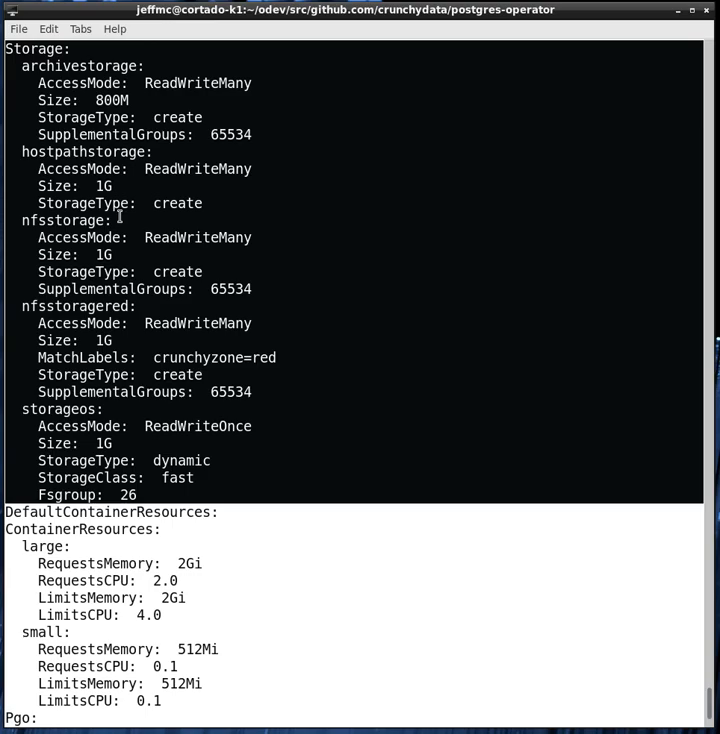
scroll(120, 217, up, 4)
scroll(120, 217, up, 4)
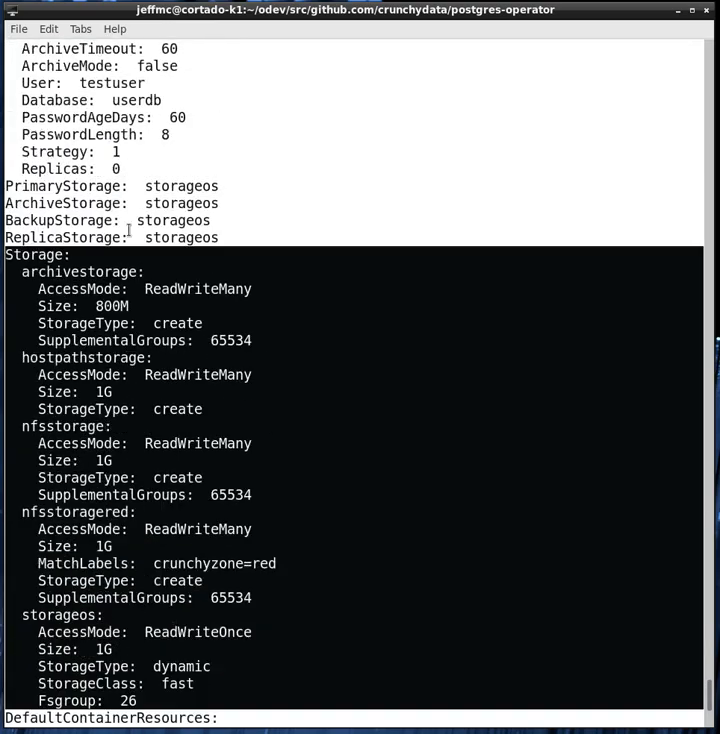
click(218, 240)
mouse_move(218, 240)
mouse_down()
mouse_move(45, 220)
mouse_move(5, 186)
mouse_up()
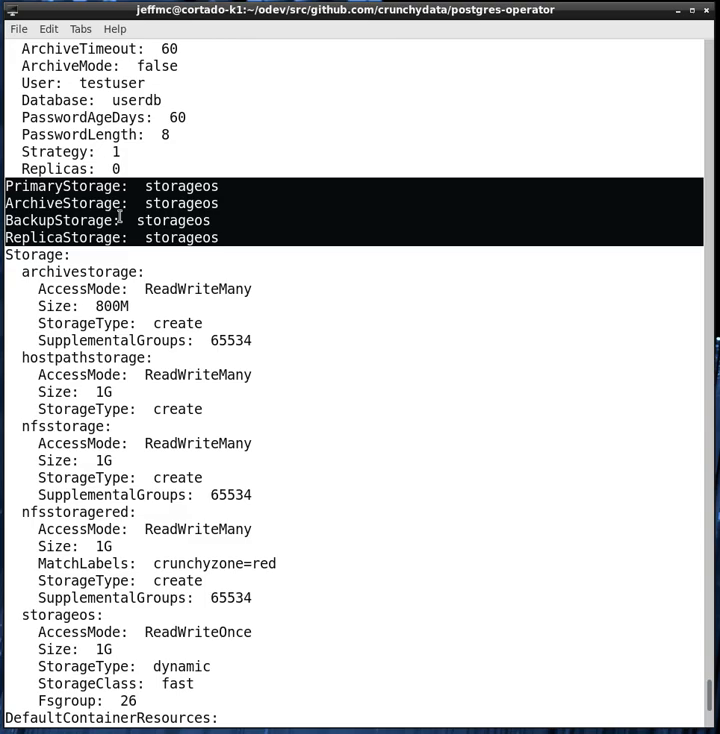
scroll(120, 219, up, 4)
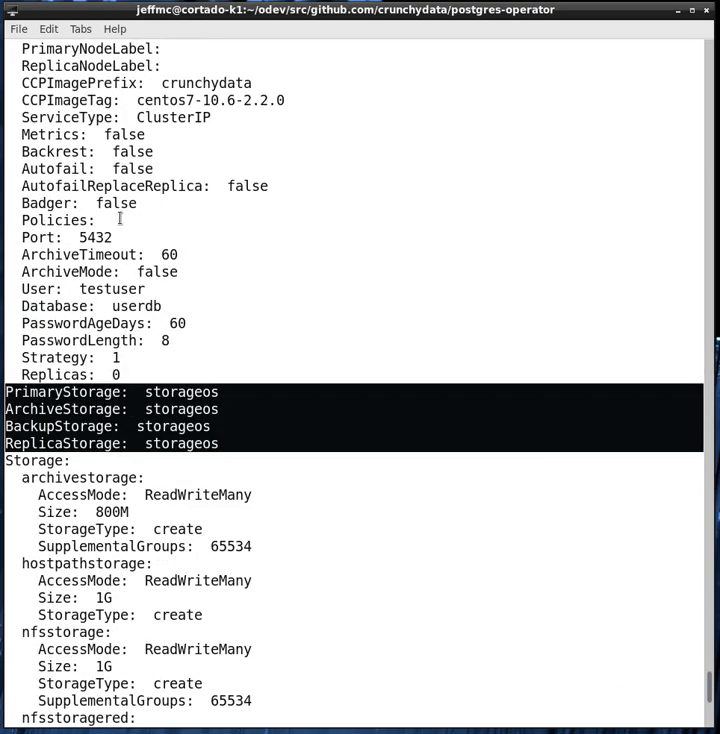
scroll(120, 219, up, 2)
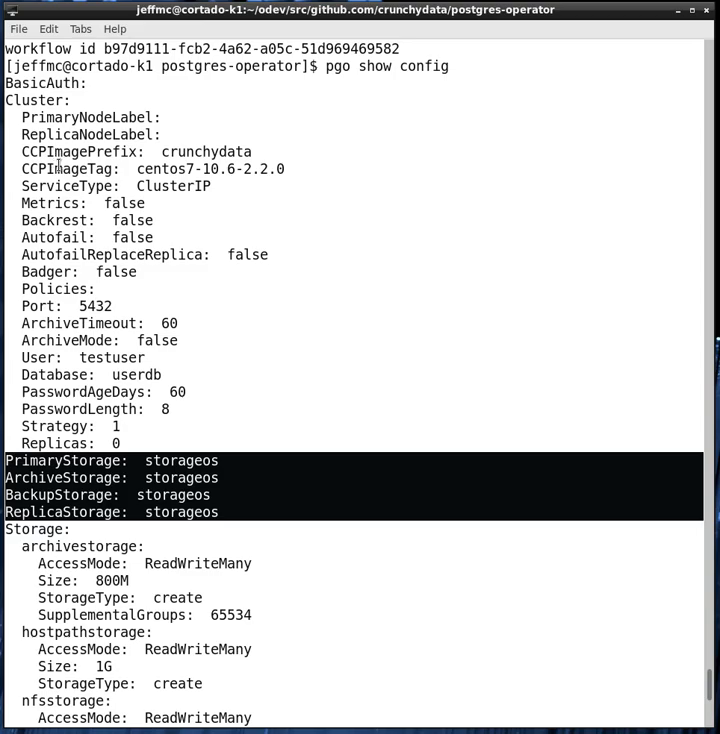
scroll(58, 160, down, 8)
scroll(58, 168, down, 4)
scroll(58, 168, down, 4)
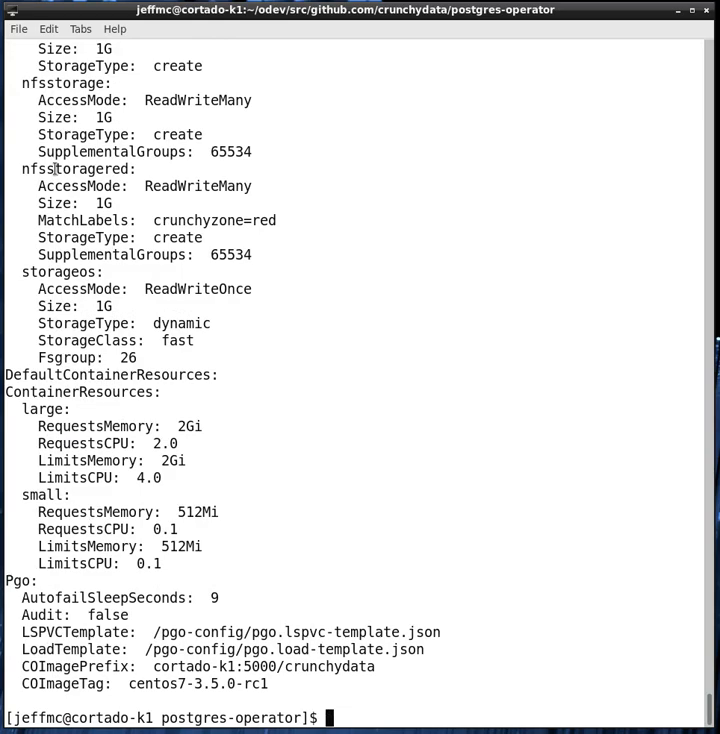
text(pgo )
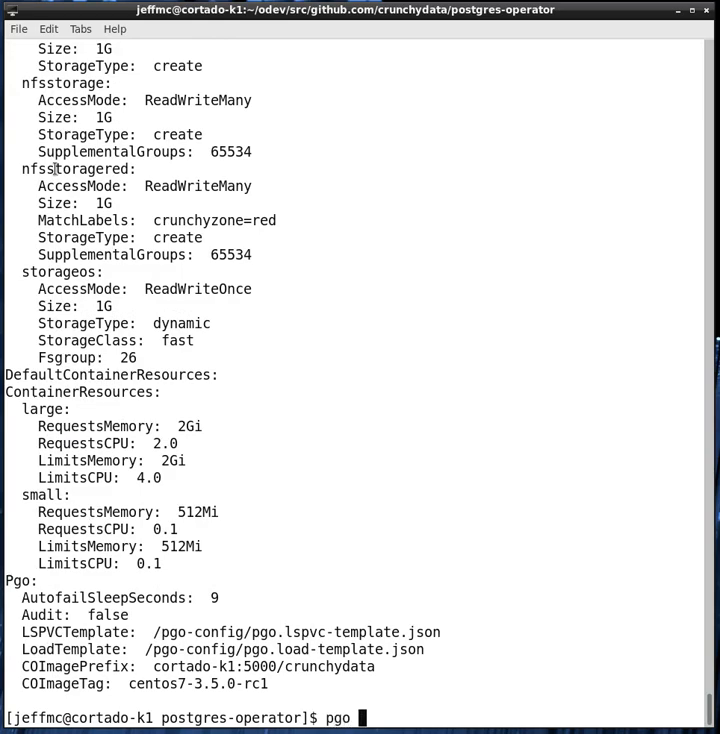
text(show cluster mycluster)
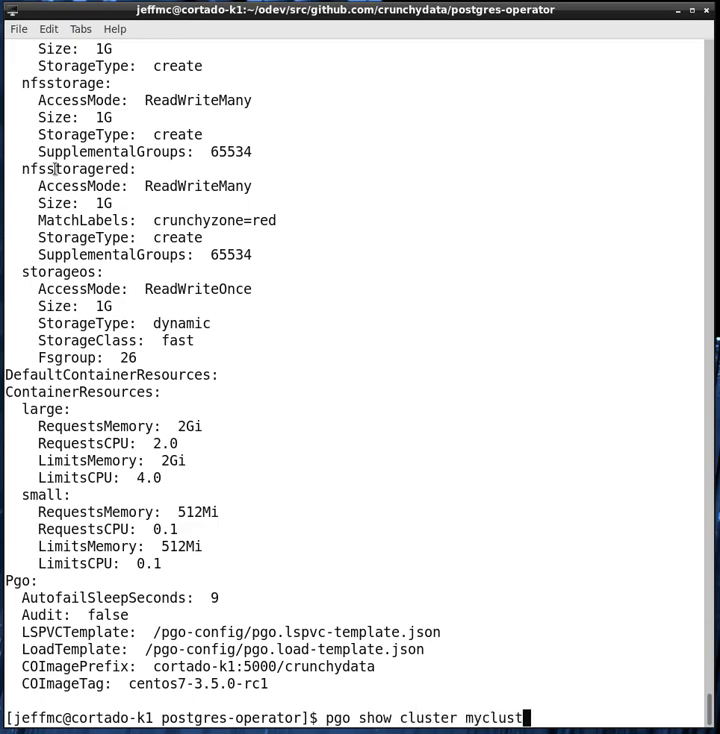
Show mycluster's pods, storage and services, then create a Pgbackup with pgo backup mycluster.
key(Return)
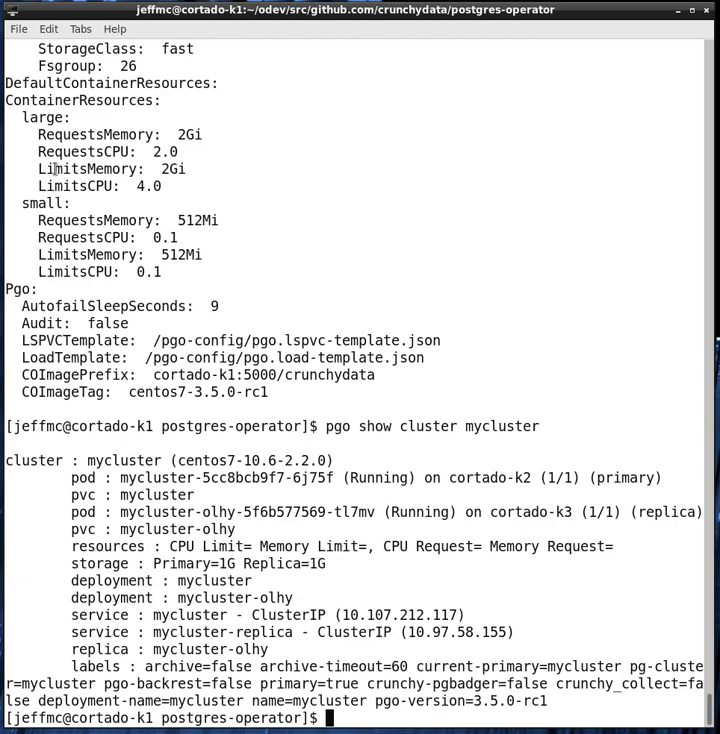
text(pgo b)
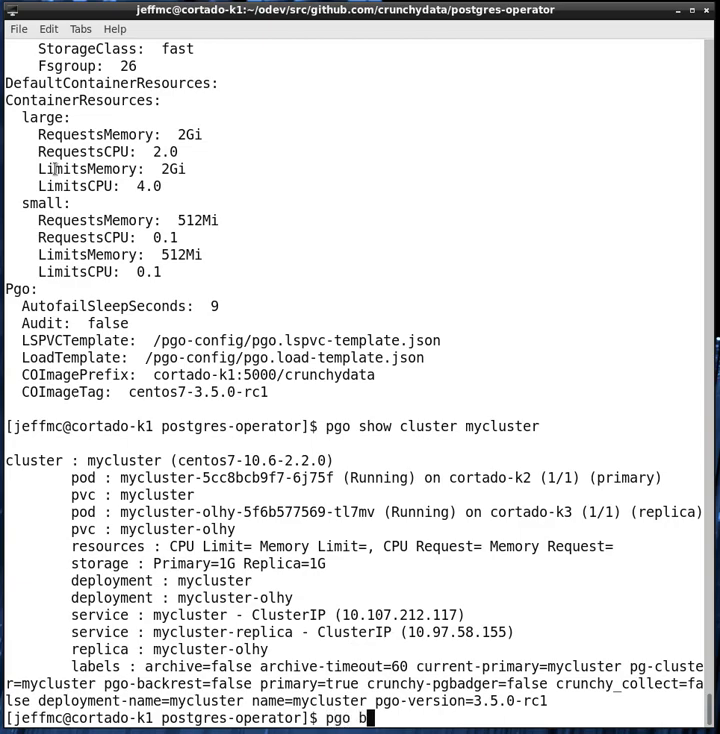
text(ackup)
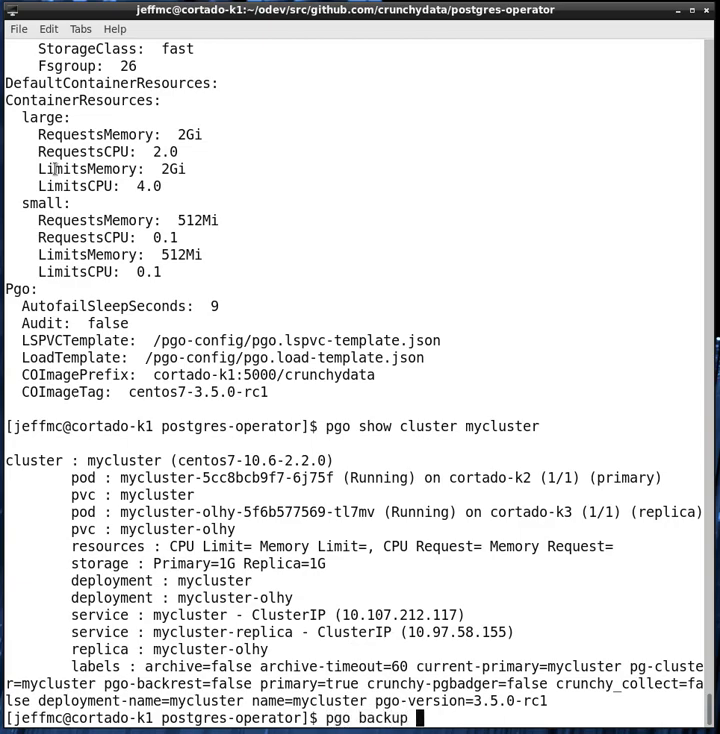
text( myu)
key(BackSpace)
text(cluster)
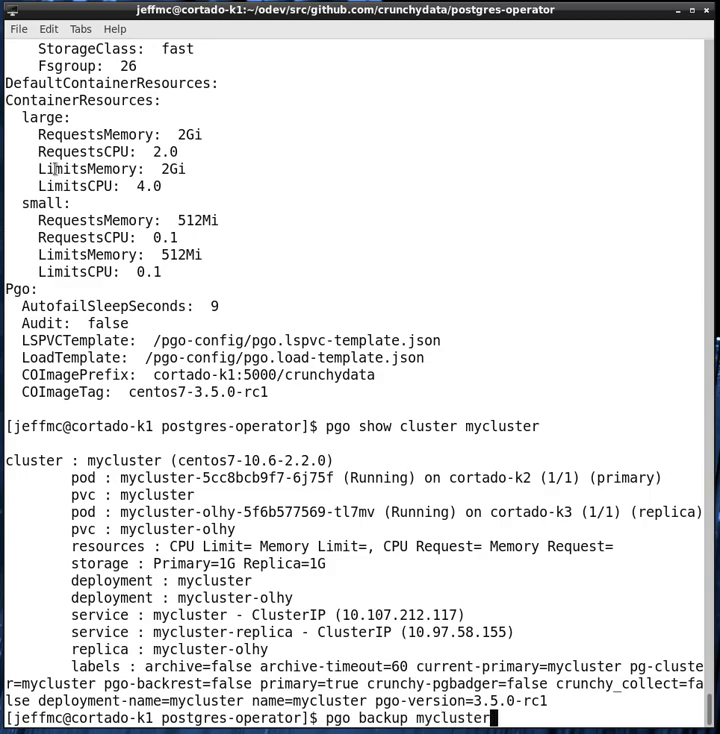
key(Return)
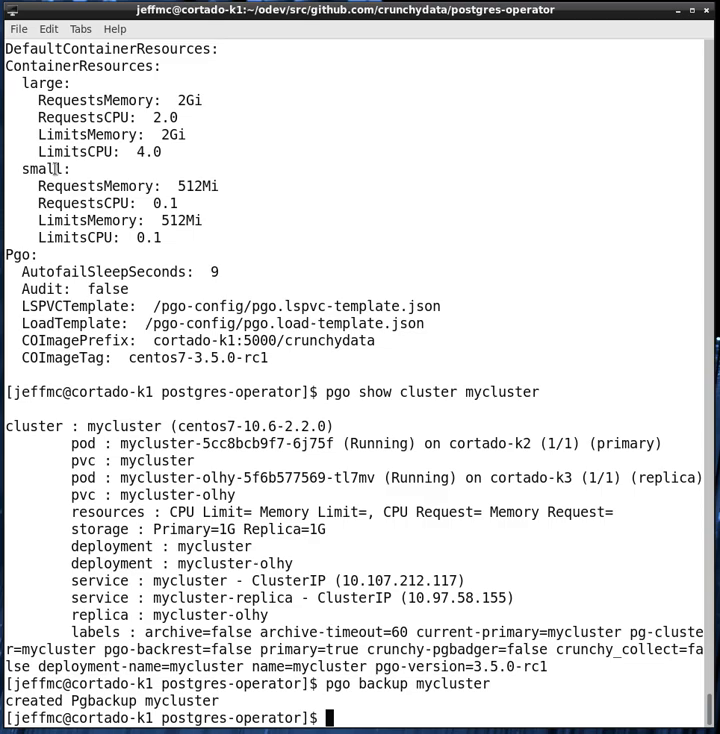
text(pgo show cluster)
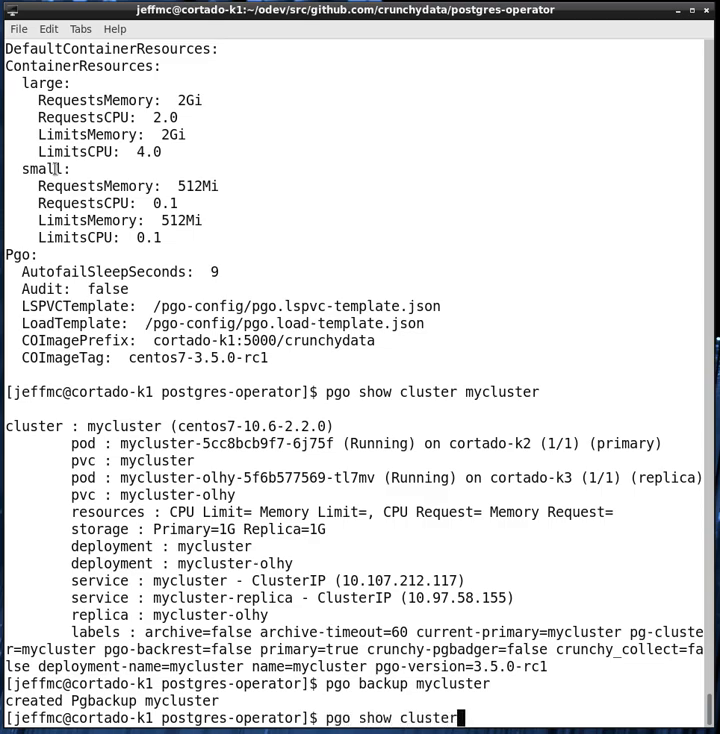
text( mybac)
Look up cluster myback (none found), then list all clusters and pick out the withback name.
key(BackSpace)
key(BackSpace)
key(BackSpace)
text(back)
key(Return)
text(pgo sho)
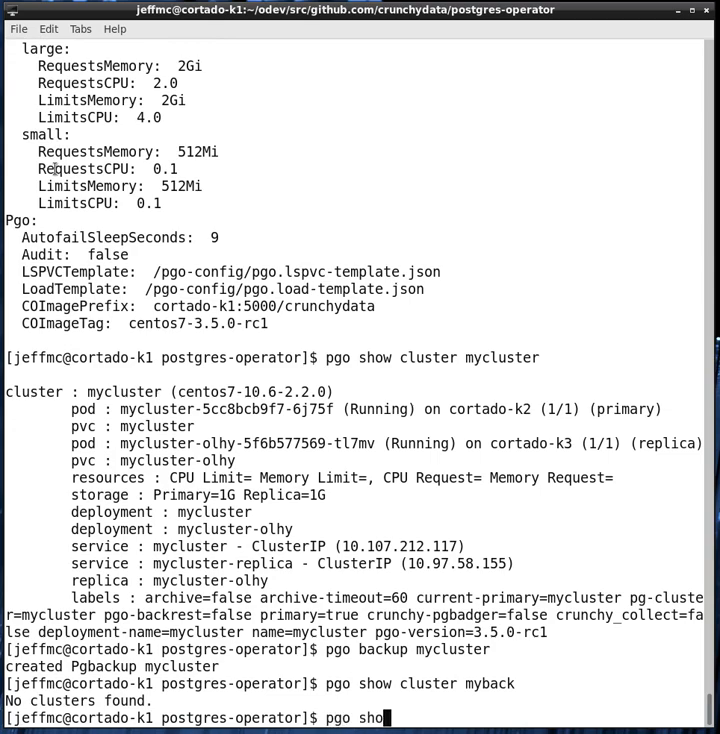
text(w cluster a)
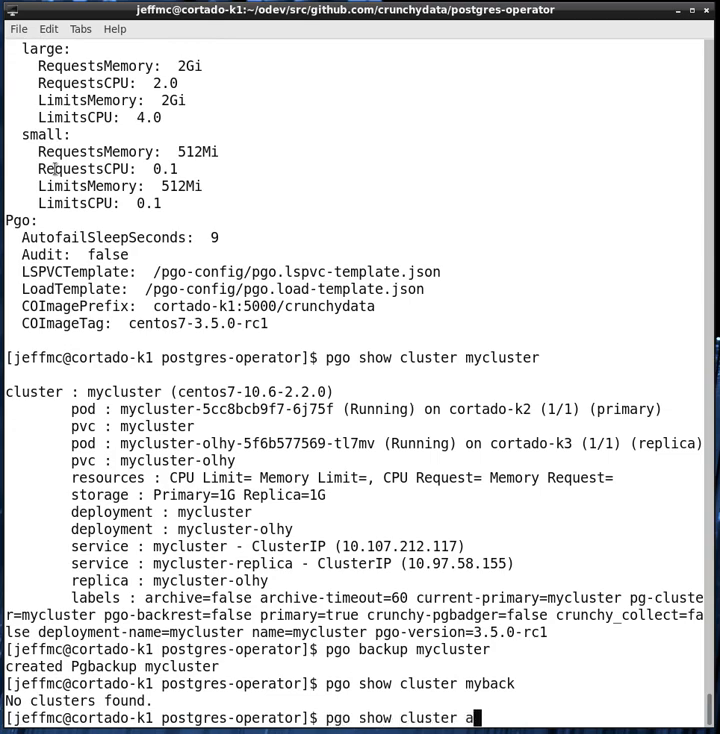
text(ll)
key(Return)
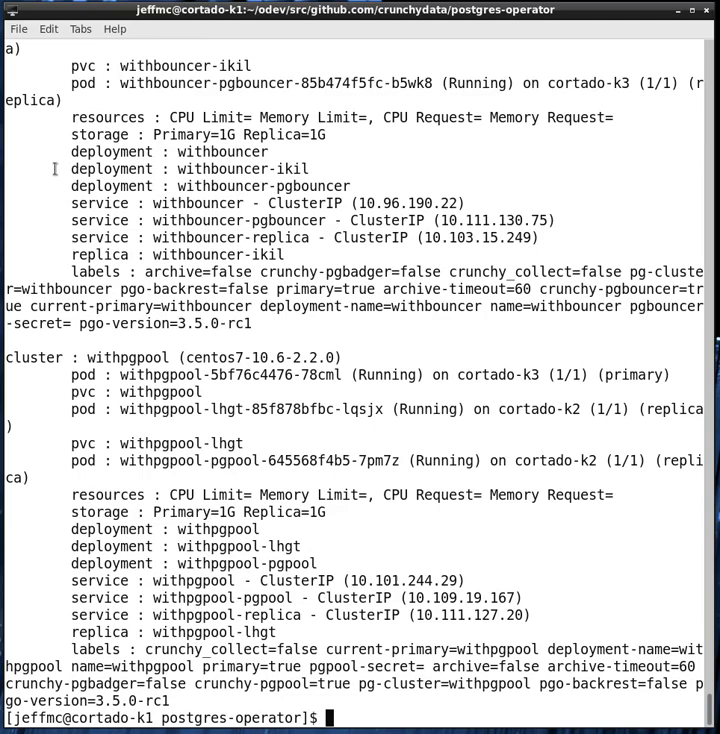
scroll(55, 168, up, 3)
scroll(100, 130, up, 3)
scroll(183, 229, up, 3)
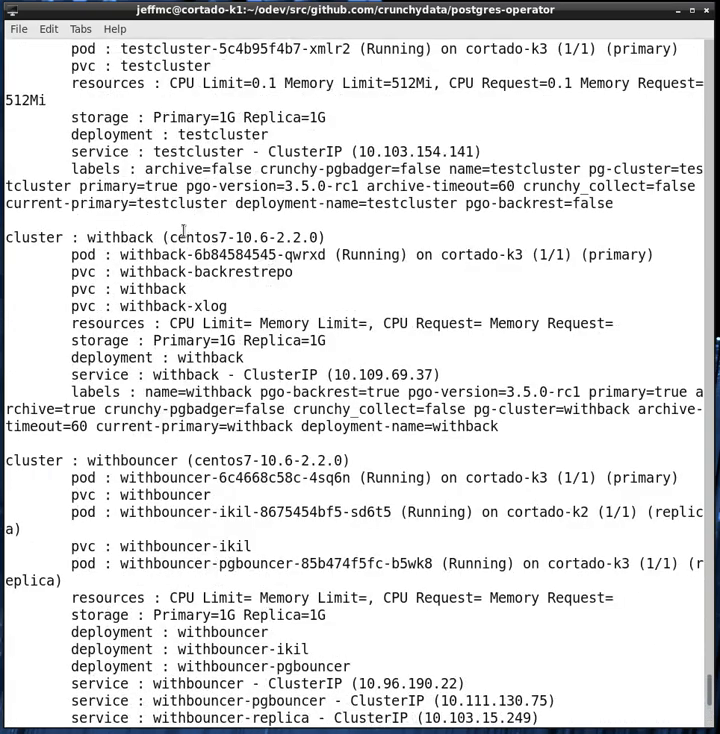
double_click(120, 237)
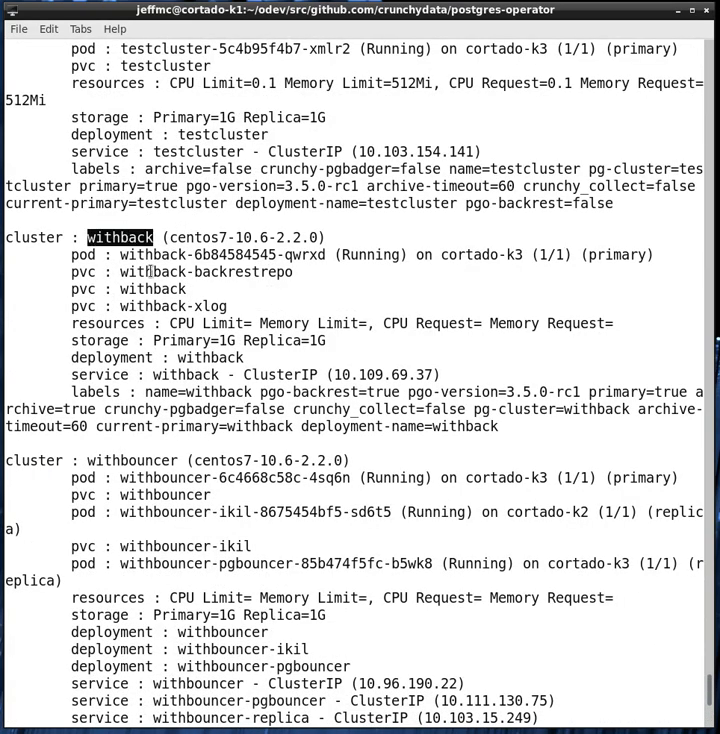
scroll(150, 271, down, 5)
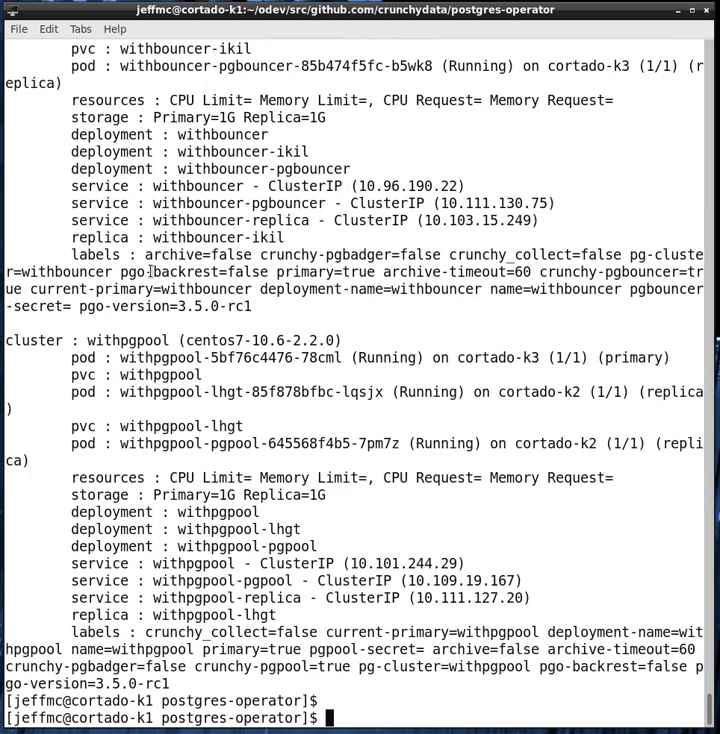
text(pgo )
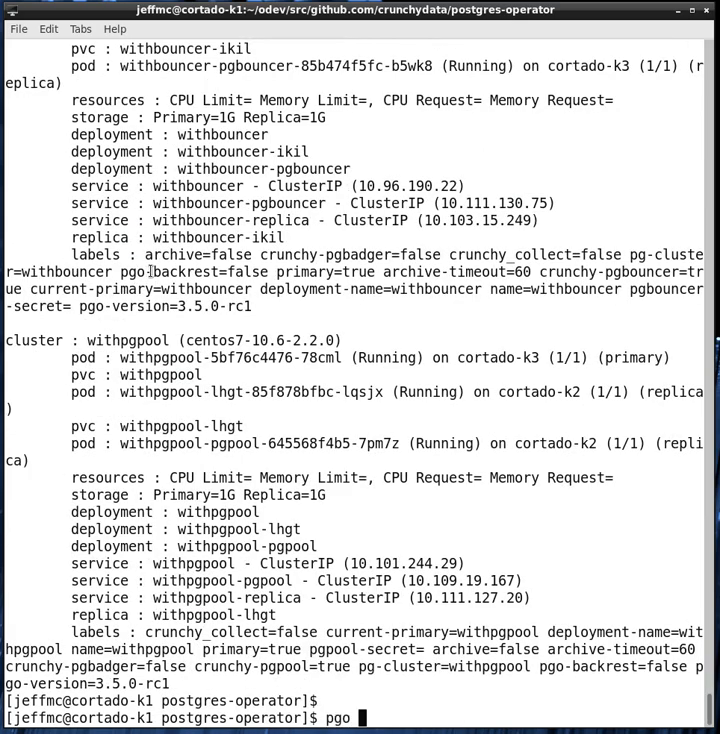
text(backup )
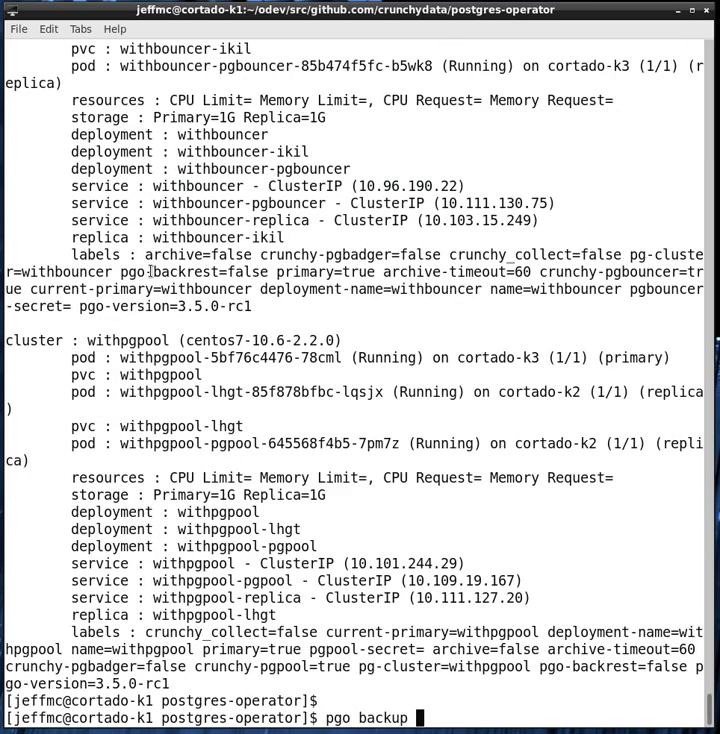
text(withback --bac)
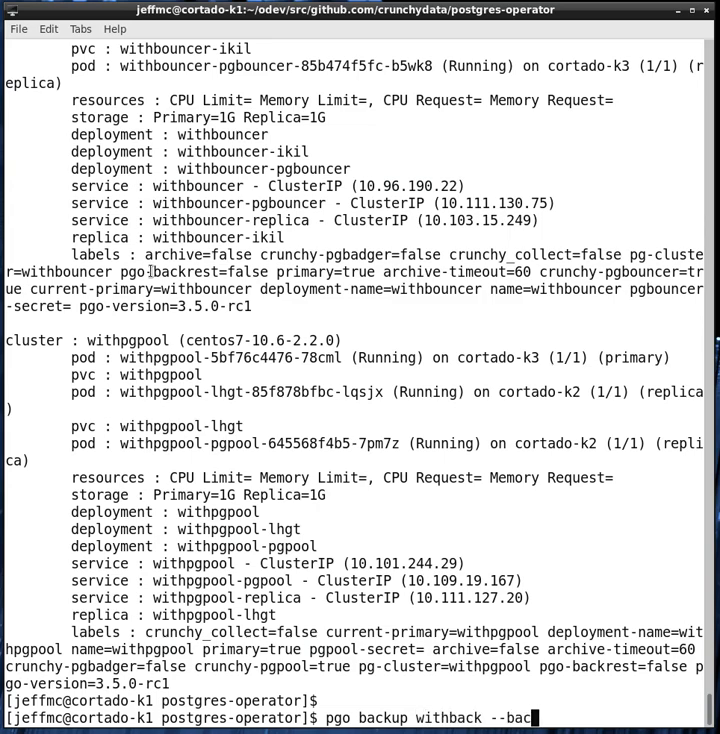
text(kup-type=pg)
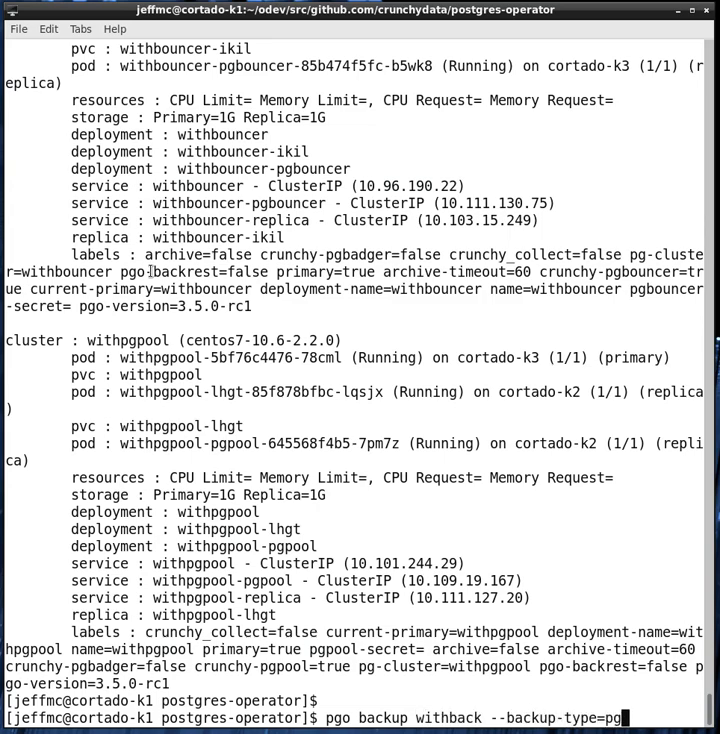
text(backrest)
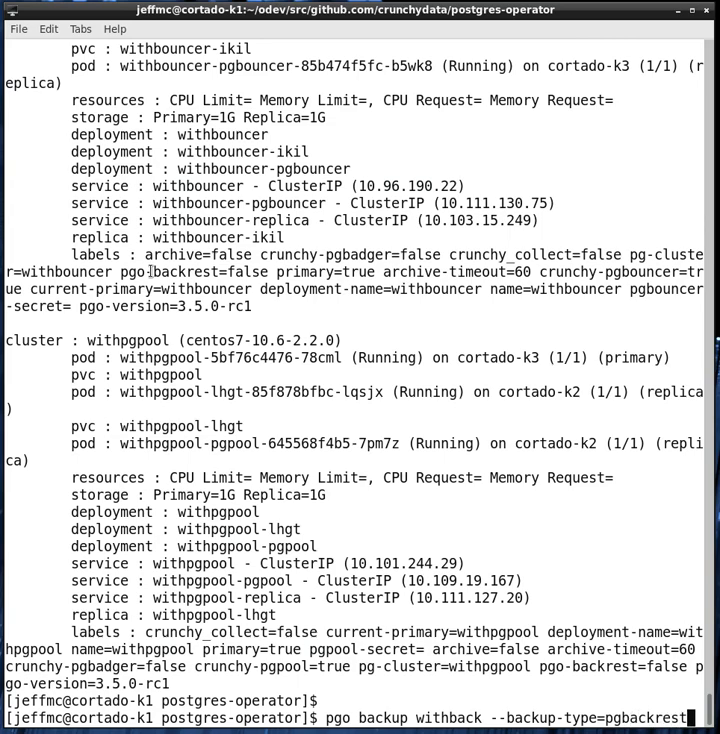
Start a pgbackrest backup of withback, creating Pgtask withback-backrest-backup.
key(Return)
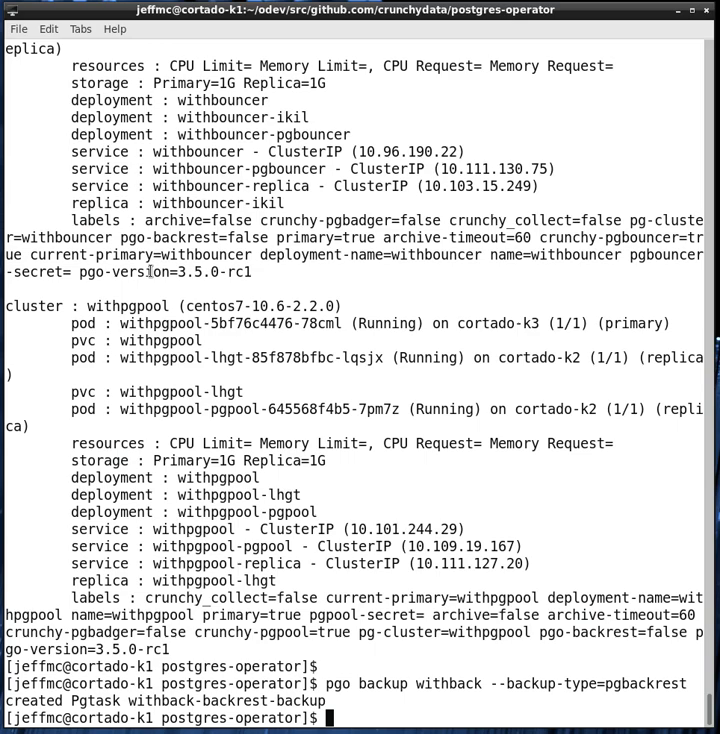
text(kubectl )
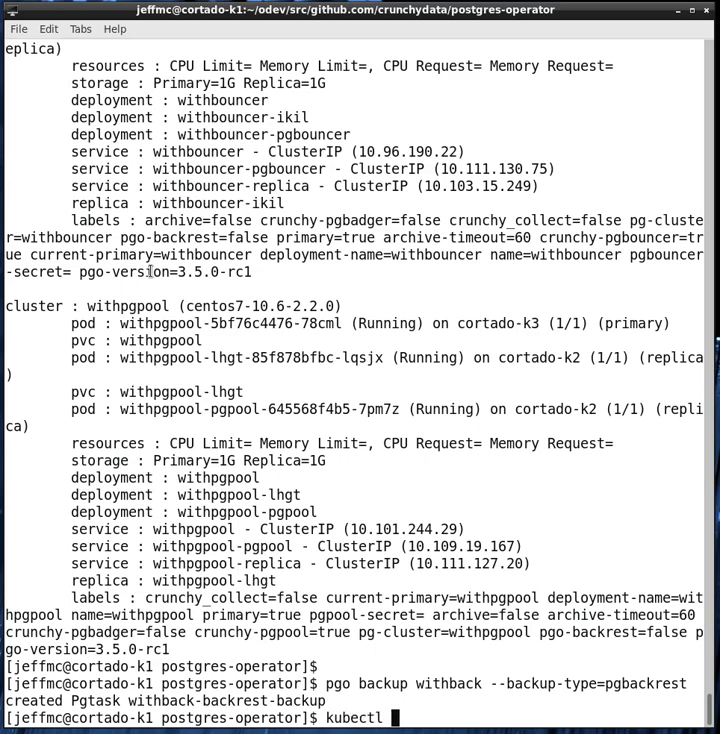
text(get pod)
List pods with kubectl get pod, showing the withback backrest backup running and mycluster backup completed.
key(Return)
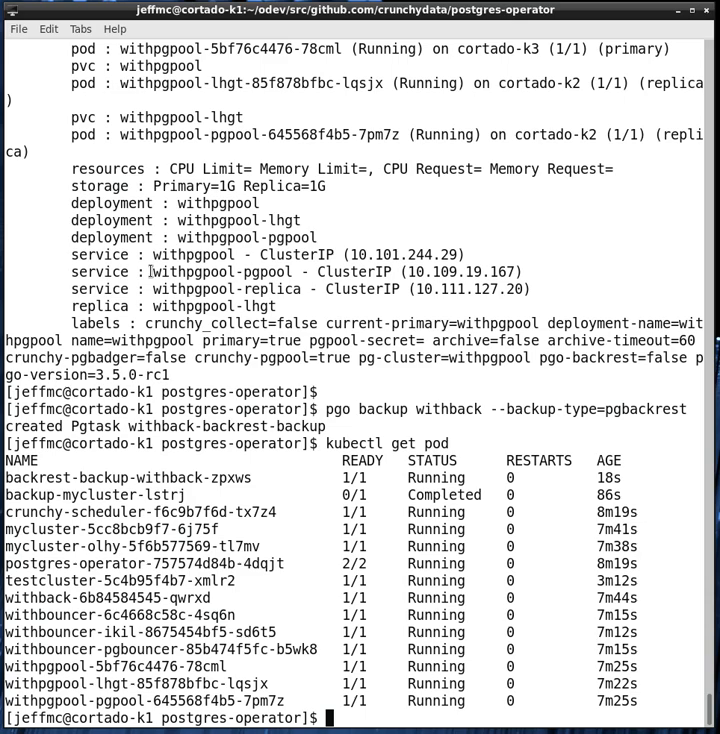
text(pgo)
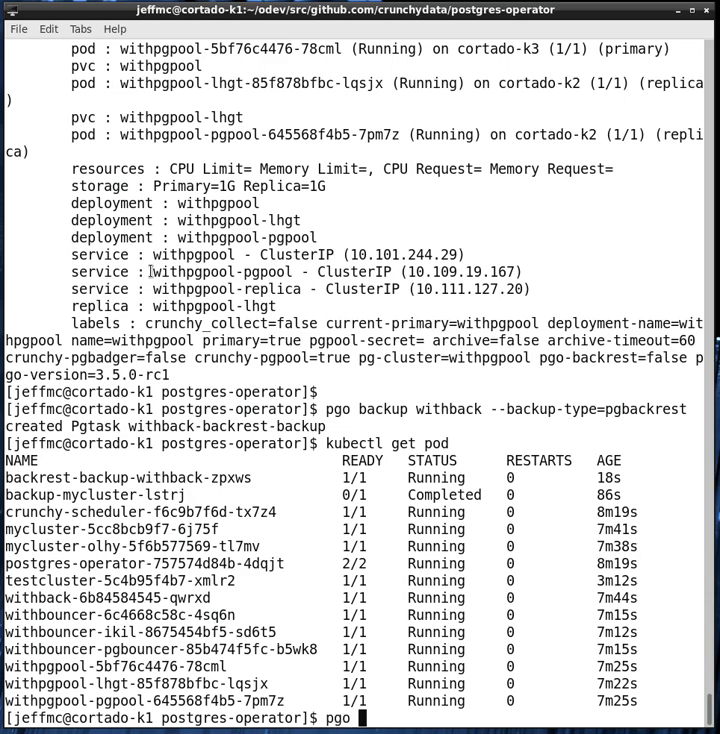
text( test )
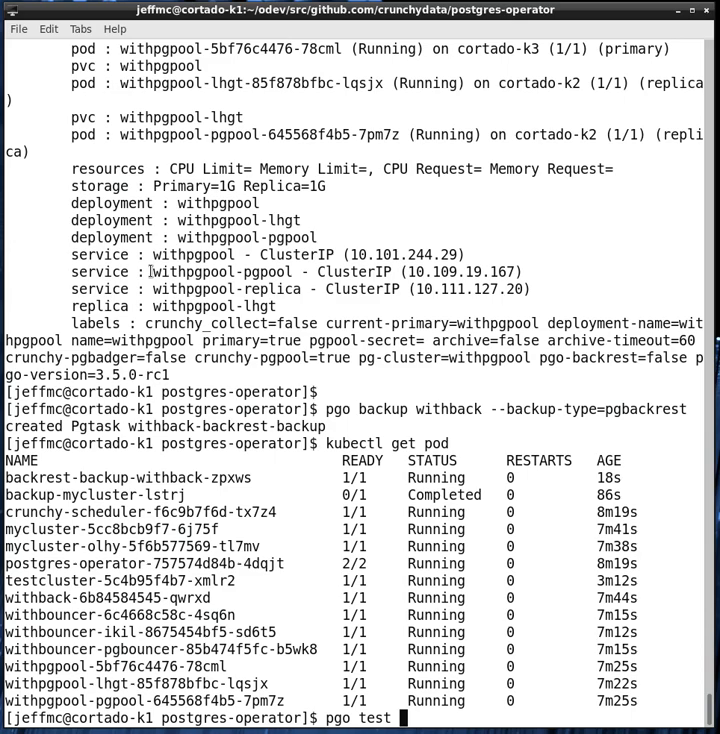
text(mycluster)
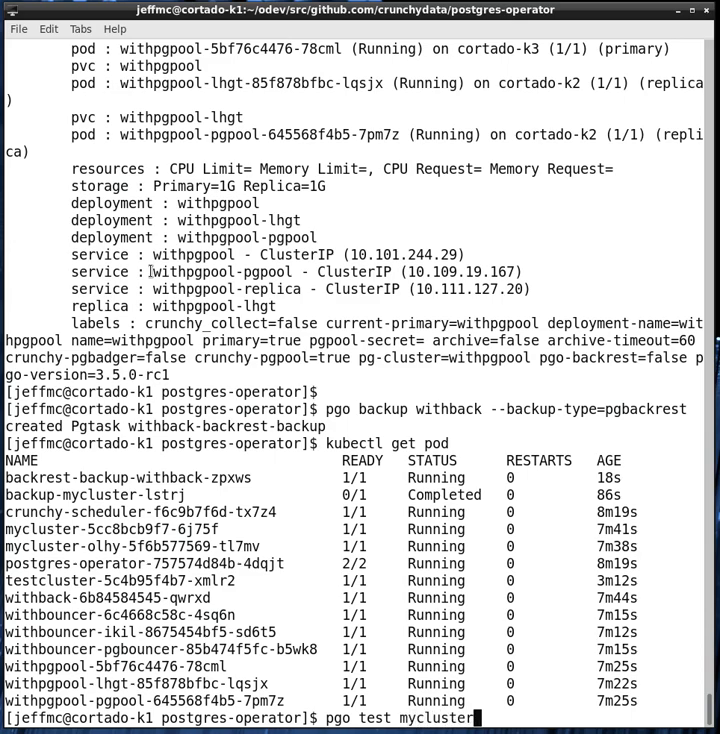
Run pgo test mycluster, reporting every user and database connection on both addresses as Working.
key(Return)
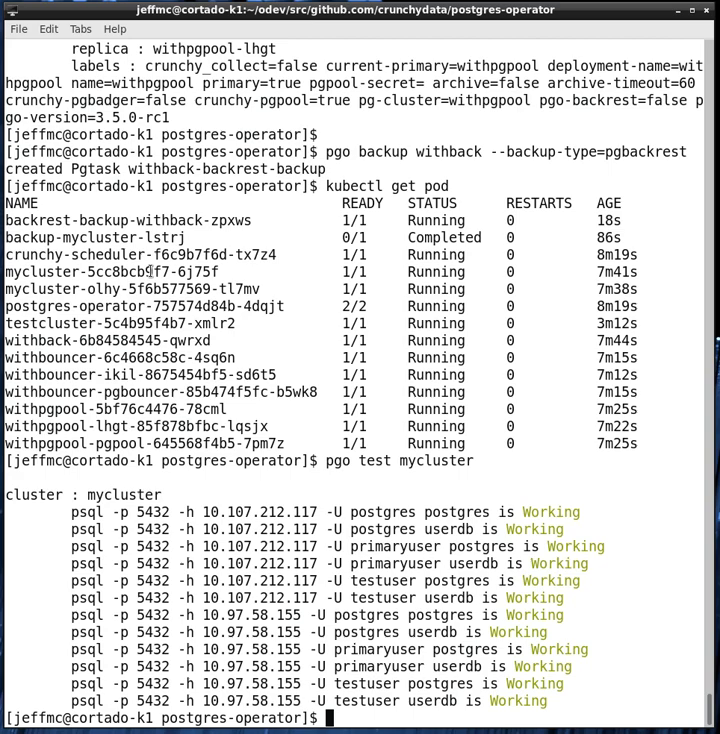
text(pgo show clust)
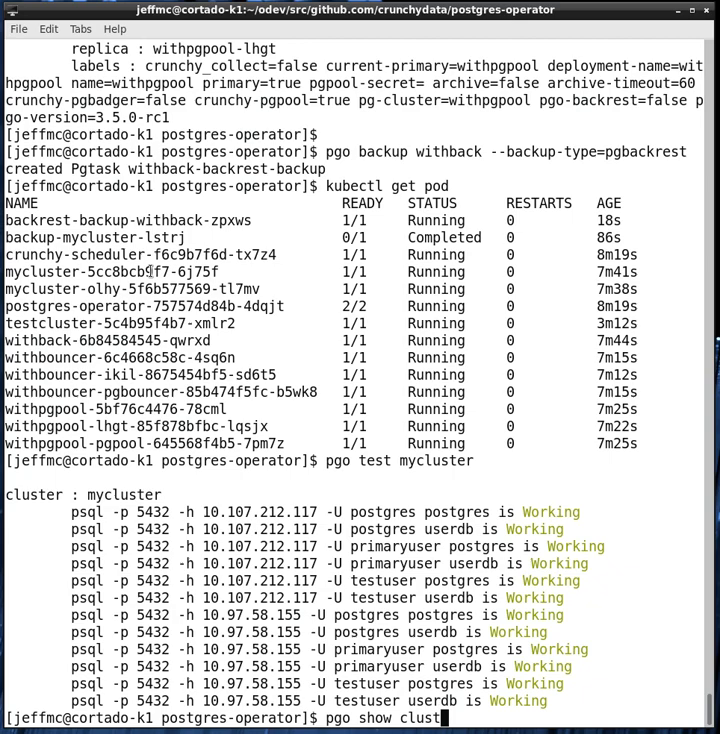
text(er muyc)
Show mycluster's details with its primary pod on cortado-k2 and replica on cortado-k3.
key(BackSpace)
key(BackSpace)
key(BackSpace)
text(yclus)
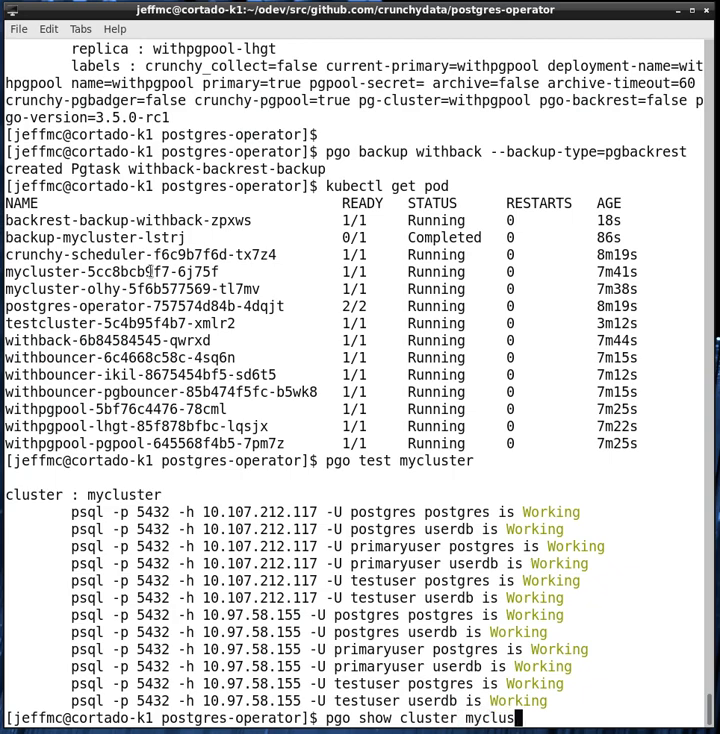
text(ter)
key(Return)
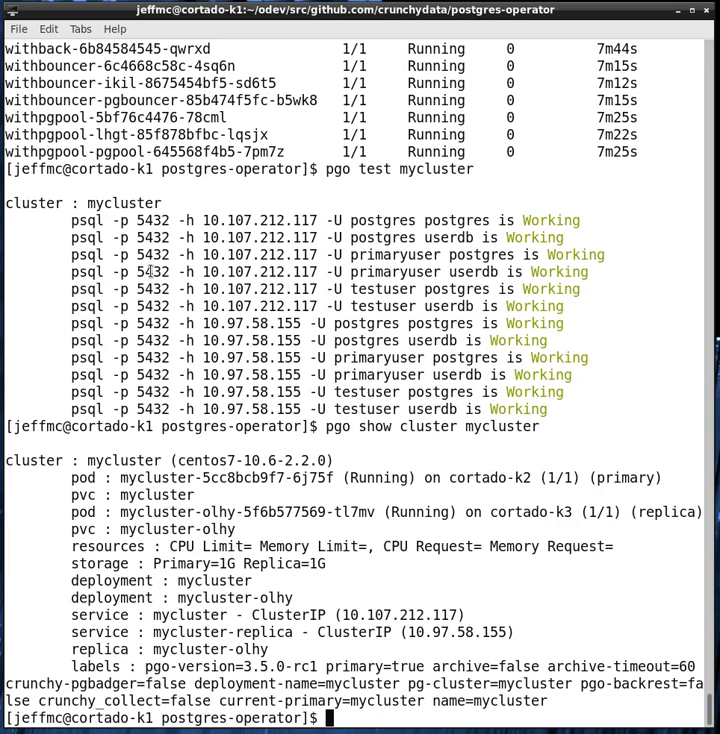
text(pgo failove)
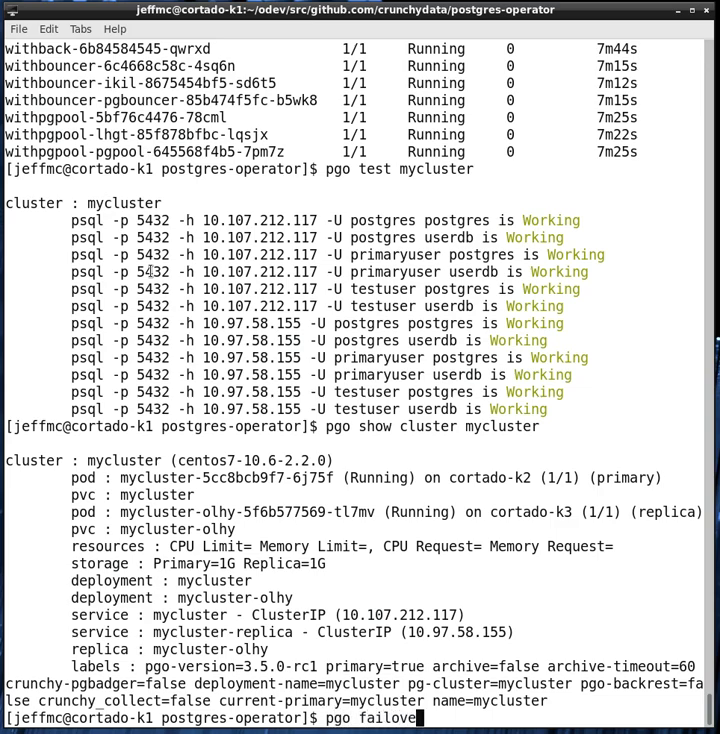
text(r myc)
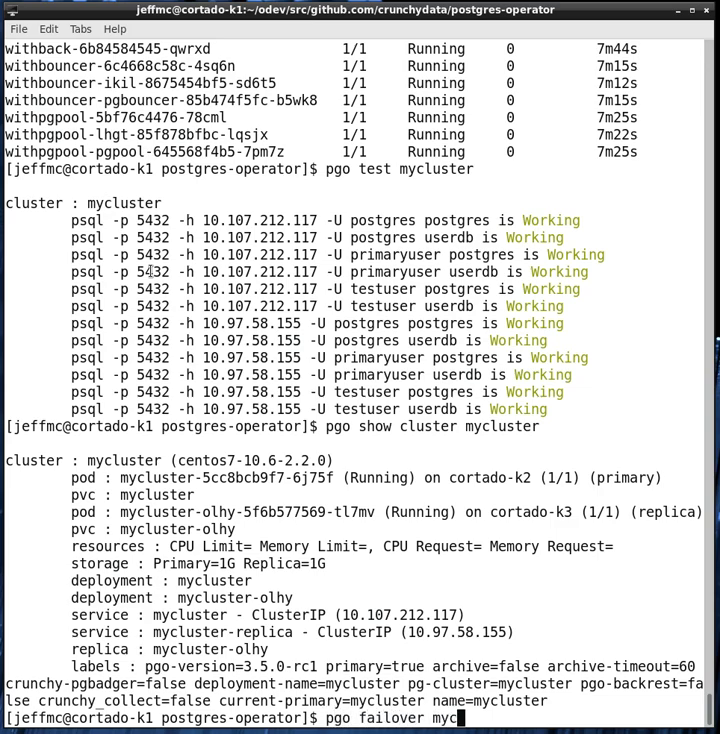
text(luster --que)
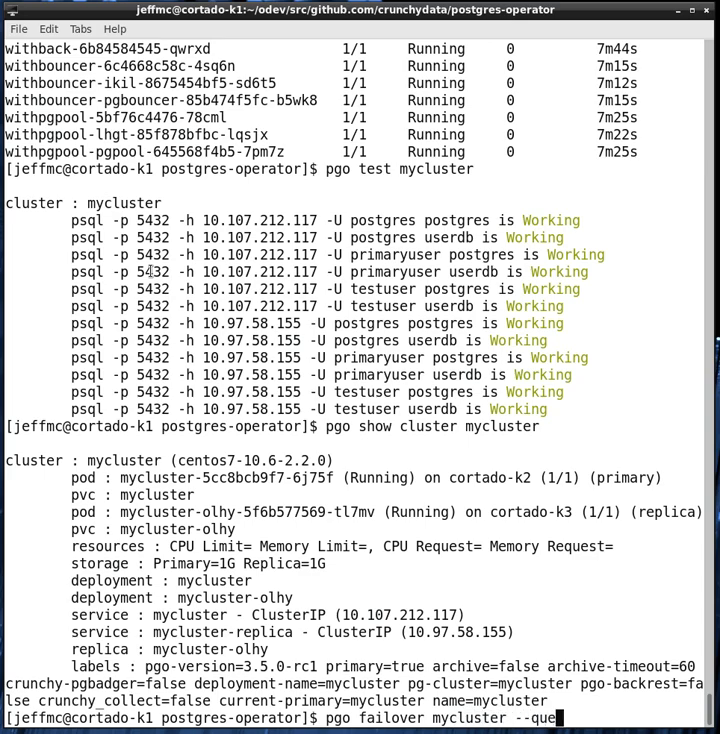
text(ry)
Run pgo failover mycluster --query to list the Ready failover targets.
key(Return)
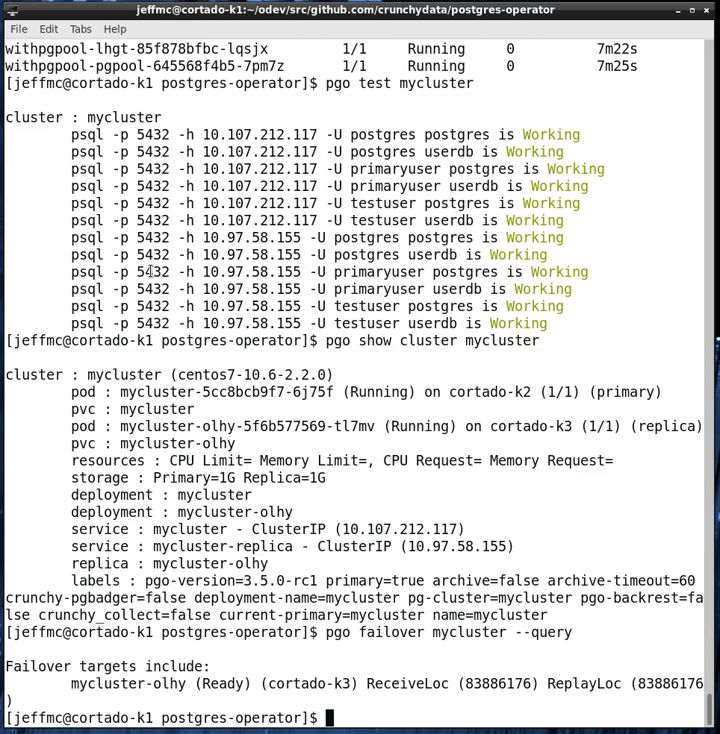
Create a failover task for mycluster with --target=mycluster-olhy and confirm it with yes.
key(Up)
key(BackSpace)
key(BackSpace)
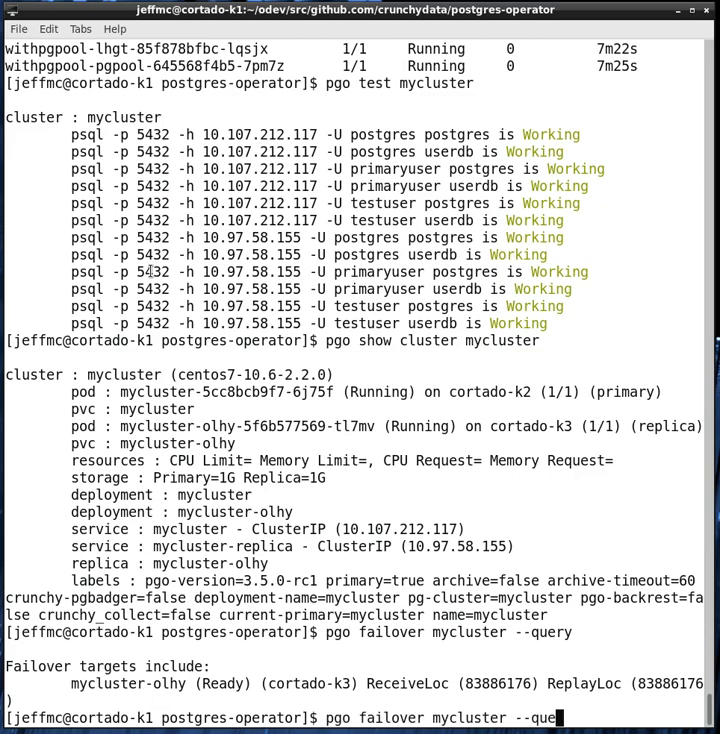
key(BackSpace)
key(BackSpace)
key(BackSpace)
text(t)
text(arget)
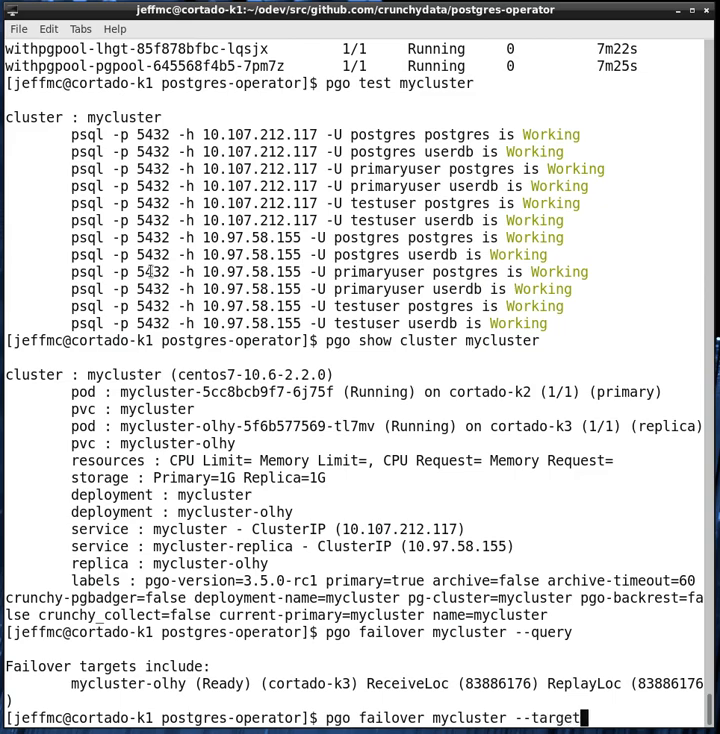
text(=)
double_click(122, 683)
middle_click(148, 612)
key(Return)
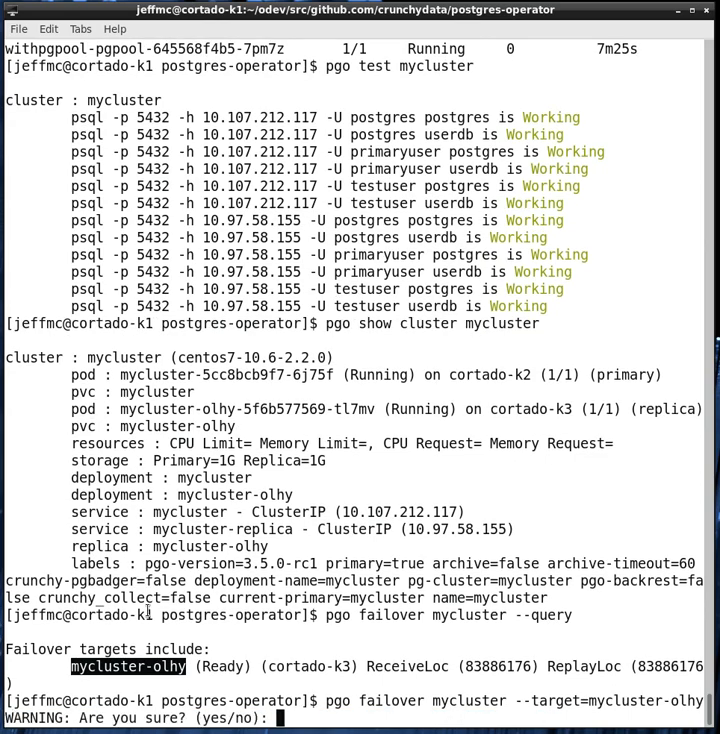
text(yes)
key(Return)
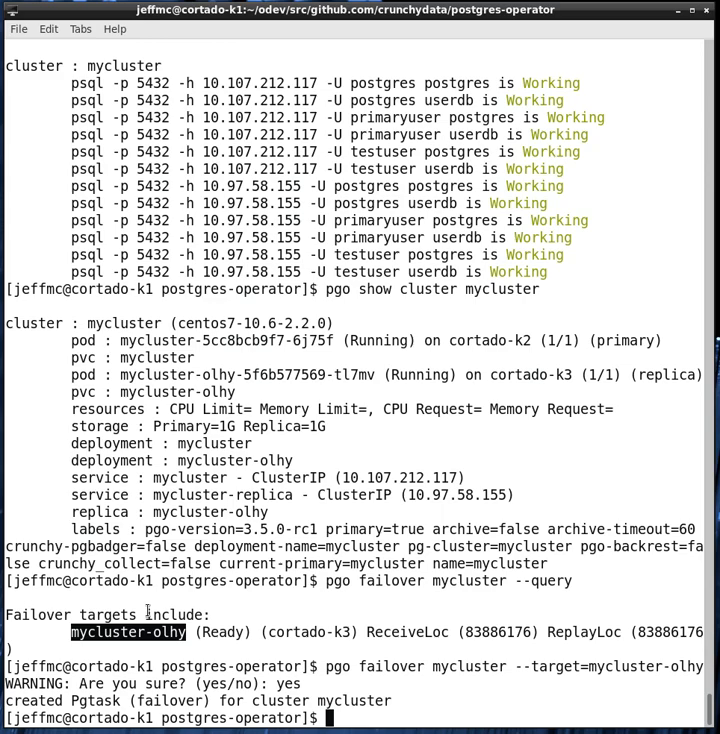
text(pgo test )
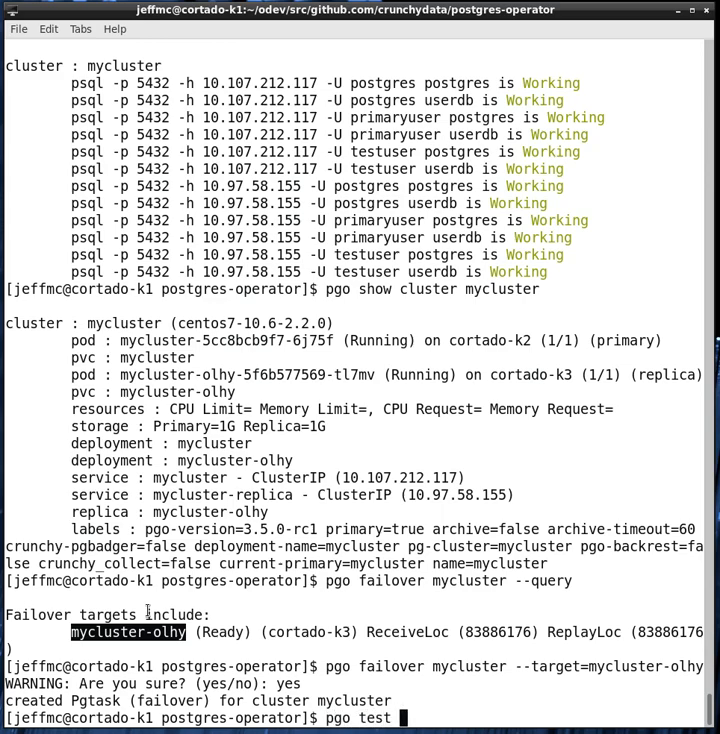
text(mycluster)
Run pgo test mycluster to verify the primary connections are Working after failover.
key(Return)
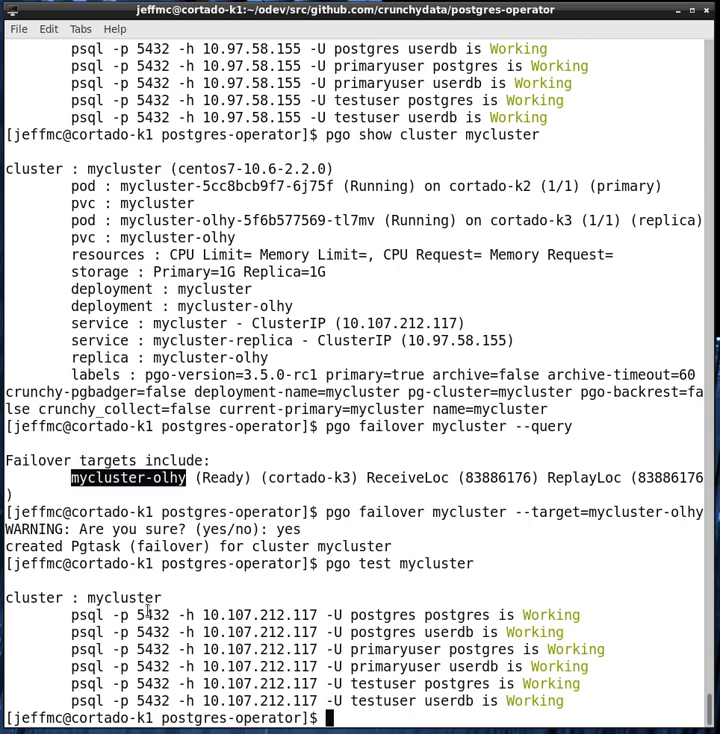
text(kubectl get)
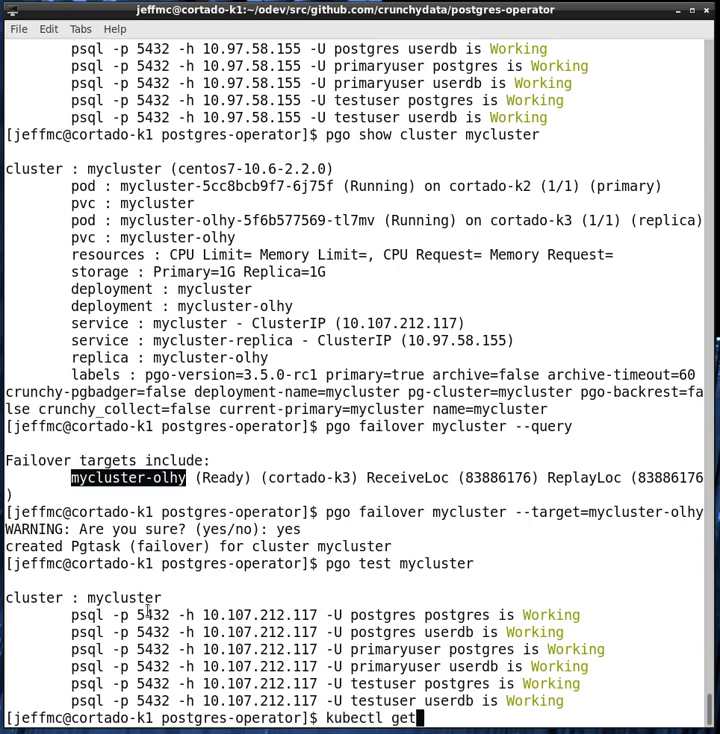
text( pod)
List pods with kubectl get pod and highlight mycluster-olhy as the surviving pod and the test results.
key(Return)
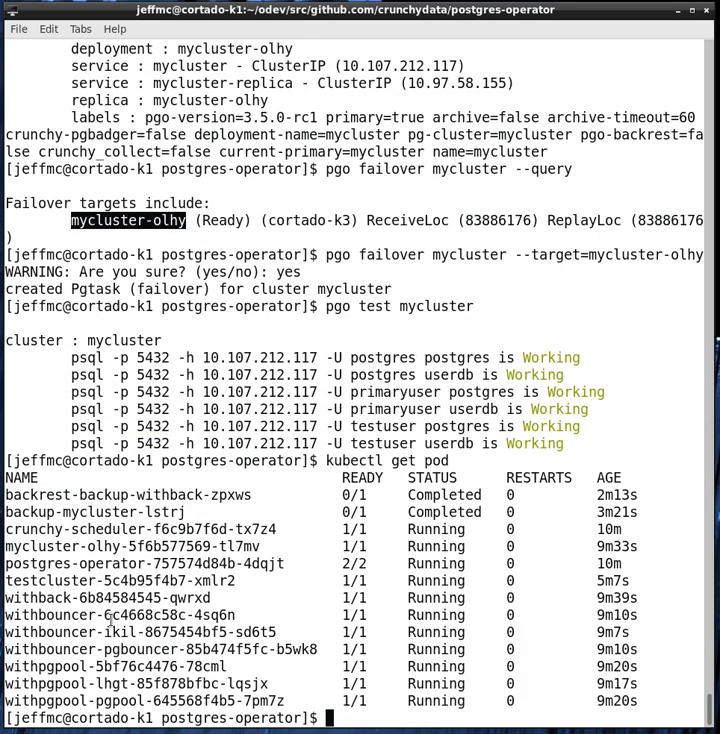
double_click(85, 546)
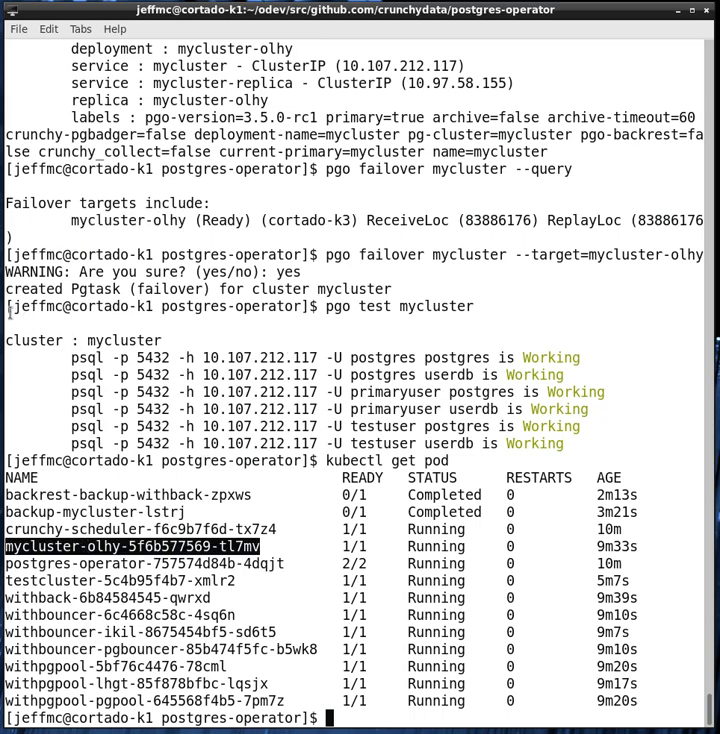
drag(6, 306, 567, 443)
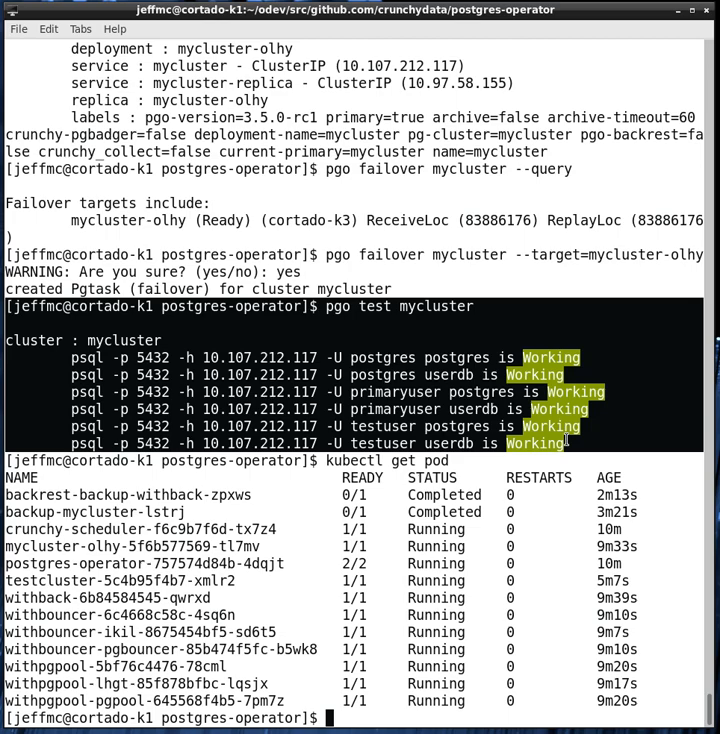
text(pgo df myclus)
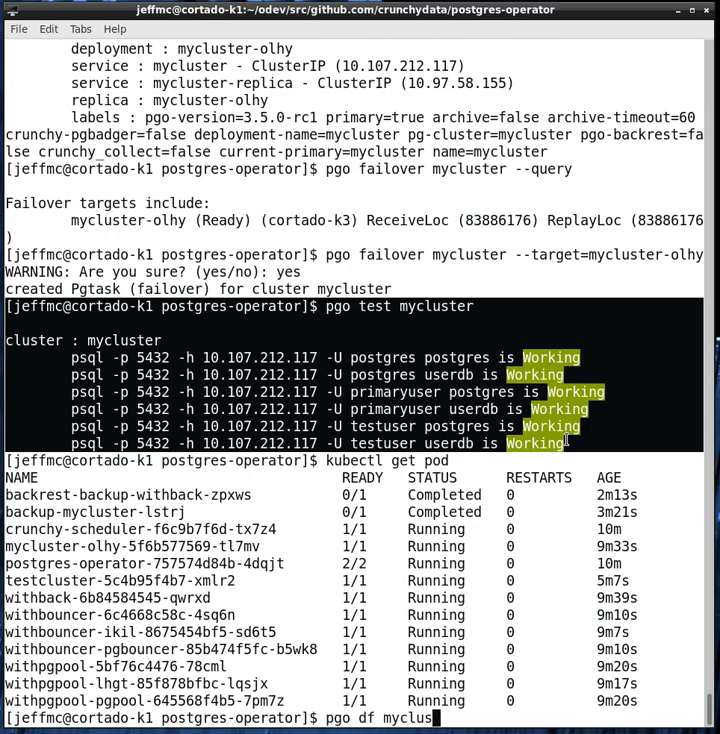
text(ter)
Run pgo df mycluster to show mycluster-olhy using 30 MB of 1Gi (2%).
key(Return)
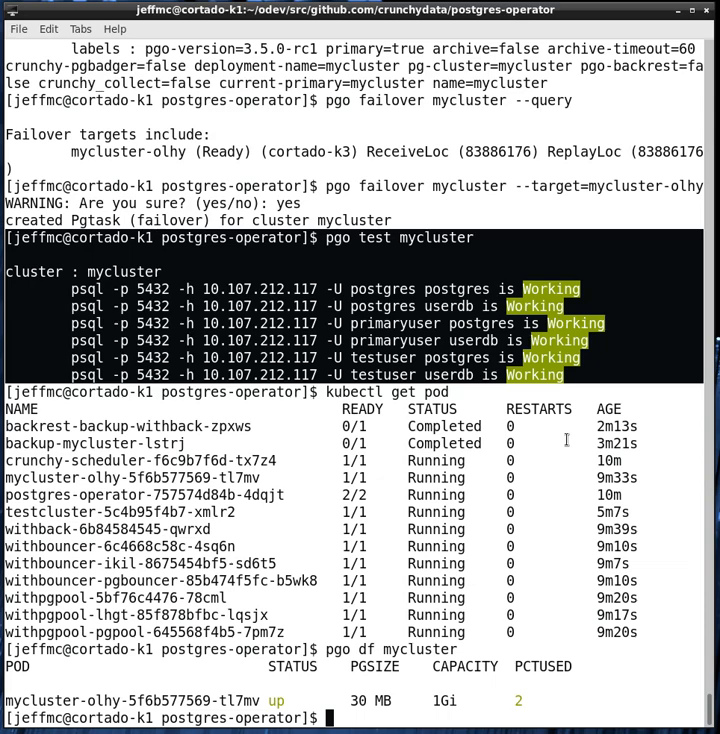
text(kubectl get nod)
text(e --show-labels)
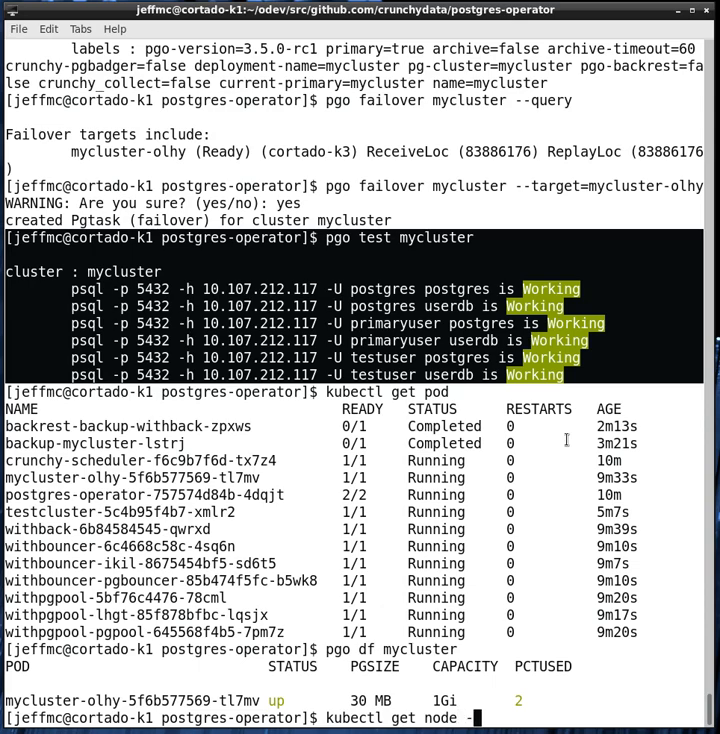
List nodes with labels and highlight speed=fast on cortado-k2 and speed=slow on cortado-k3.
key(Return)
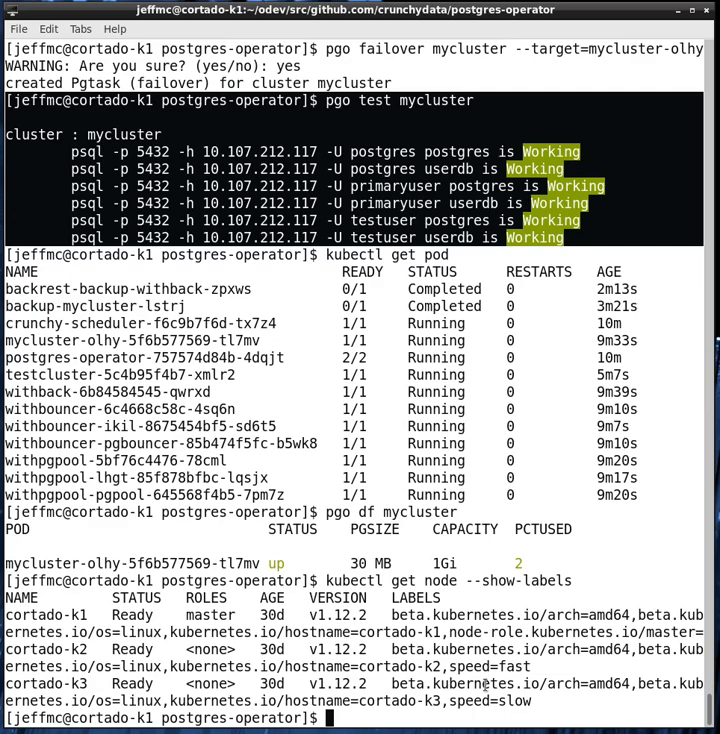
drag(452, 666, 530, 666)
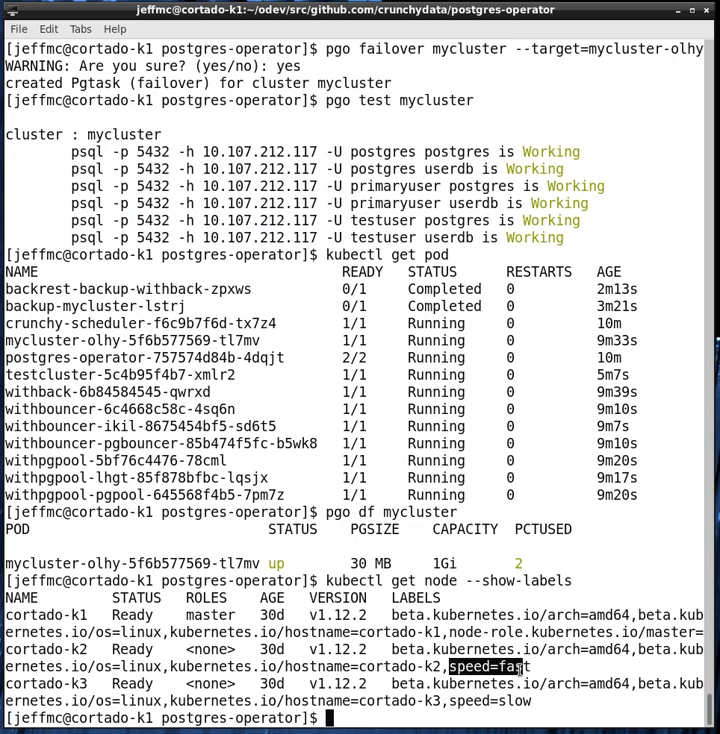
drag(450, 700, 528, 701)
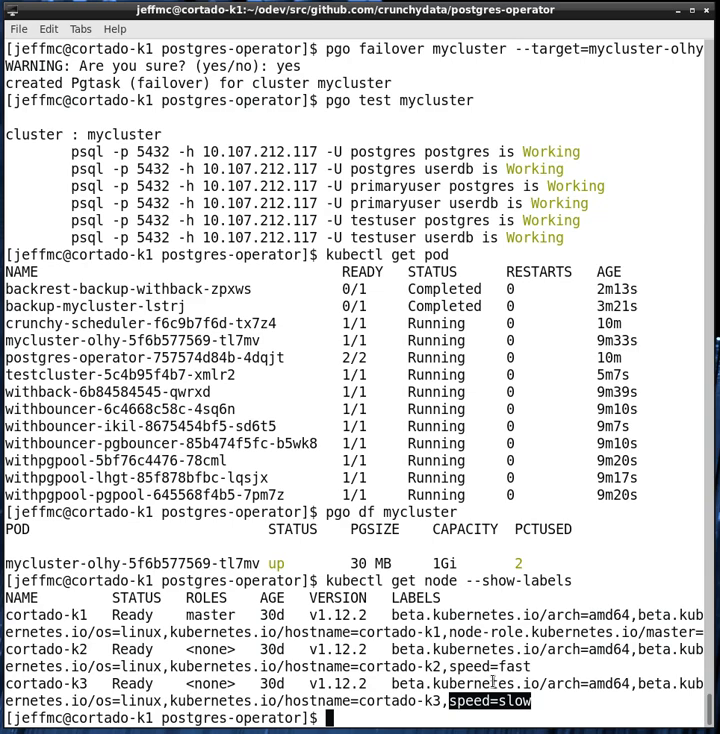
text(pgo create clu)
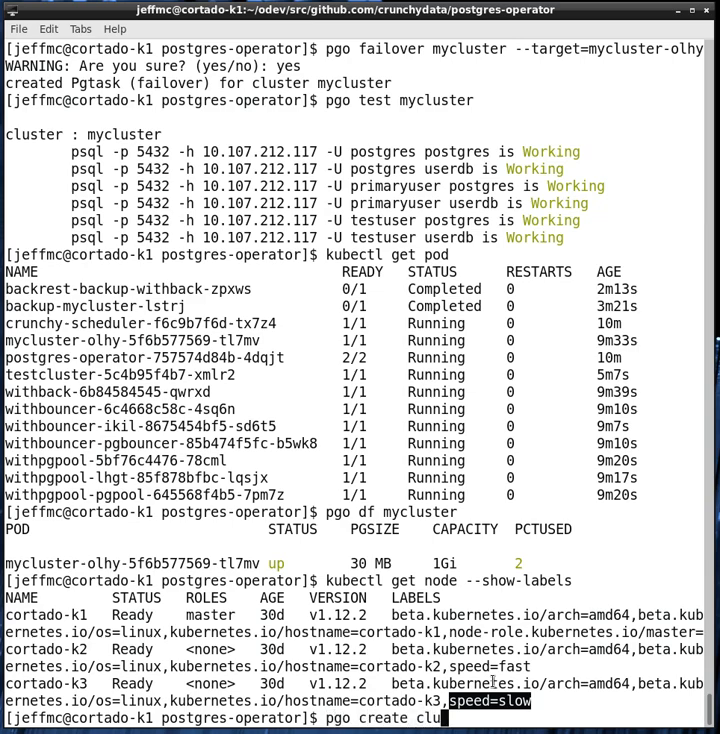
text(ster )
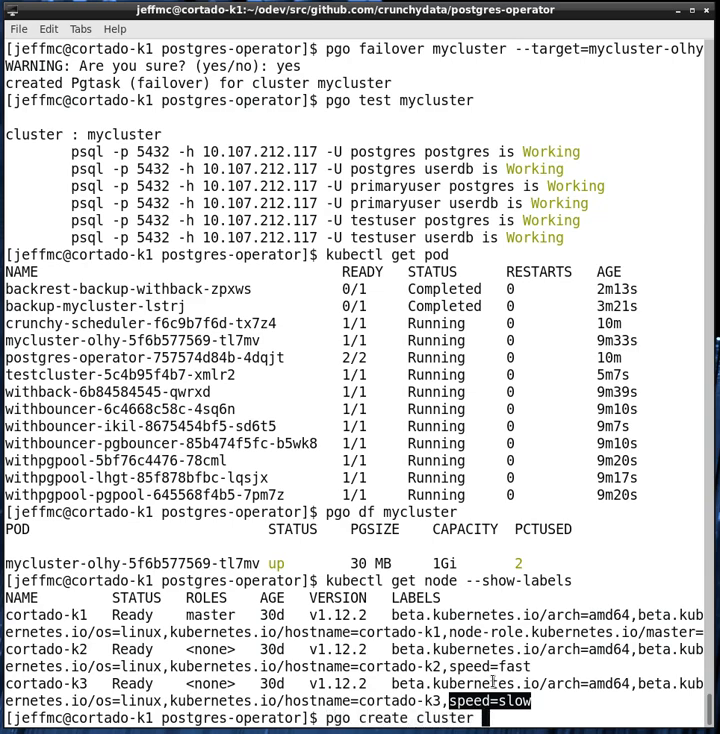
text(someslow)
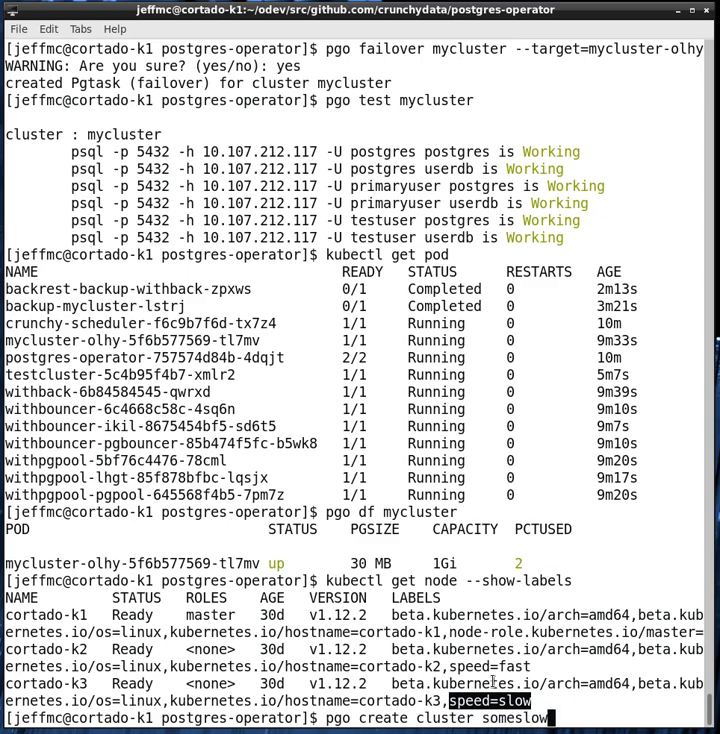
text(pg -)
text(-)
text(node-lab)
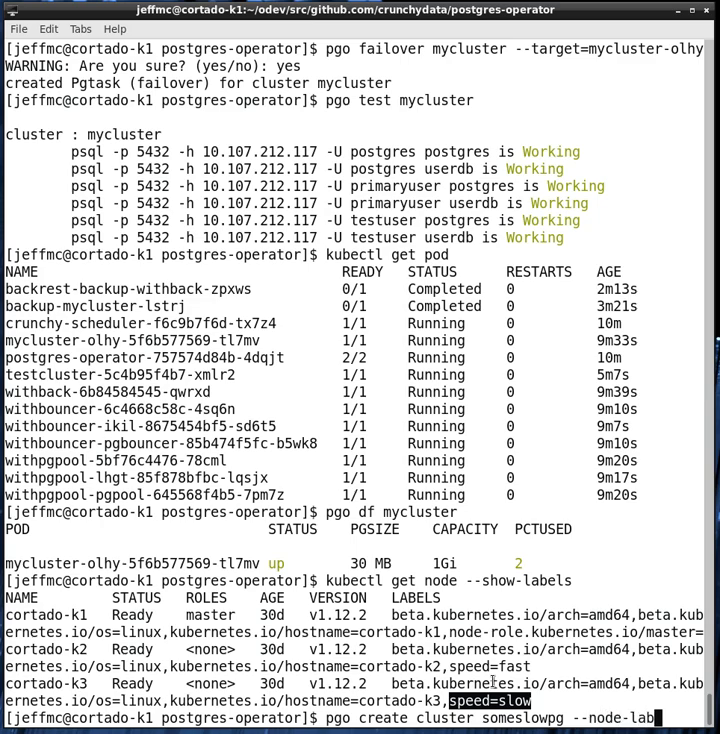
text(el=speed)
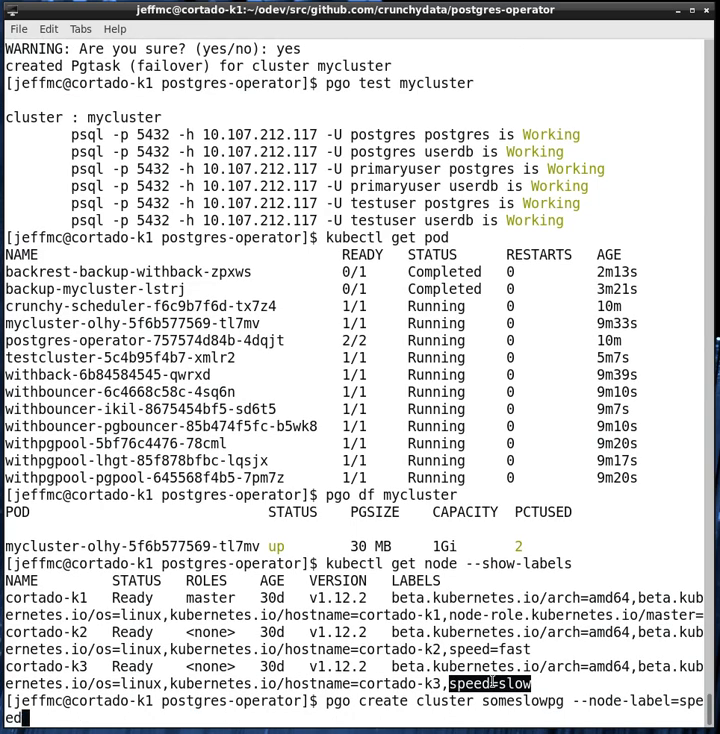
text(=slow)
Create cluster someslowpg with --node-label=speed=slow.
key(Return)
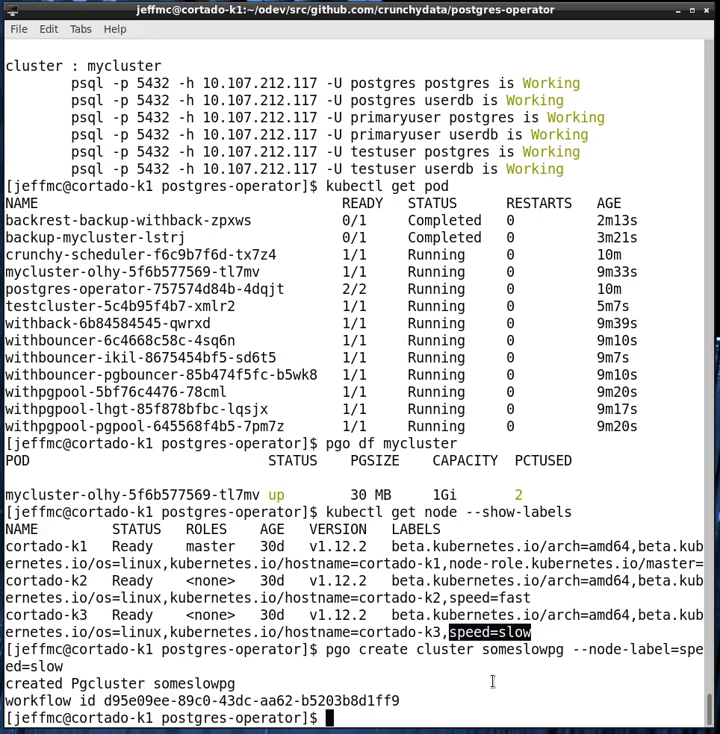
Edit the recalled command to create cluster somefastpg with --node-label=speed=fast and run it.
key(Up)
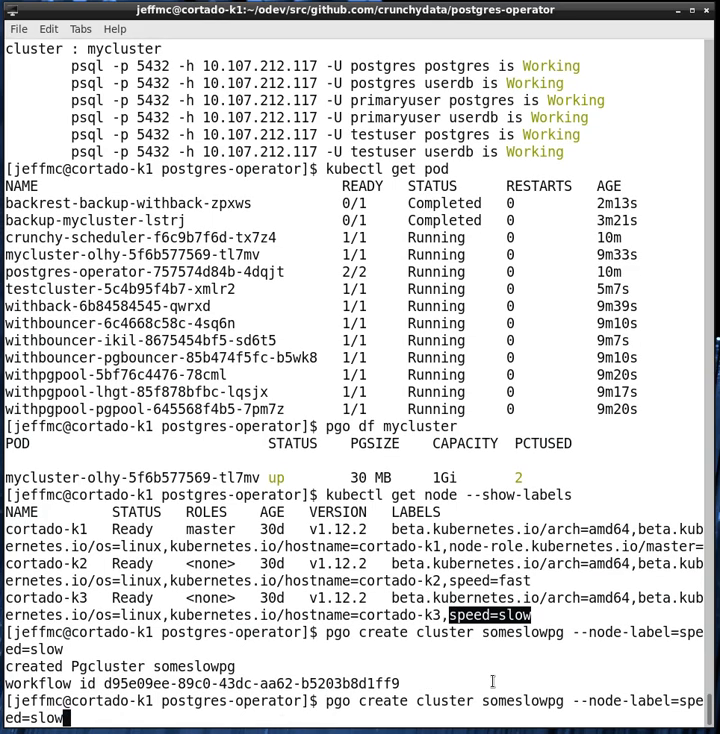
key(Left)
key(BackSpace)
key(BackSpace)
key(BackSpace)
key(BackSpace)
key(BackSpace)
key(BackSpace)
key(BackSpace)
key(BackSpace)
key(BackSpace)
key(BackSpace)
key(BackSpace)
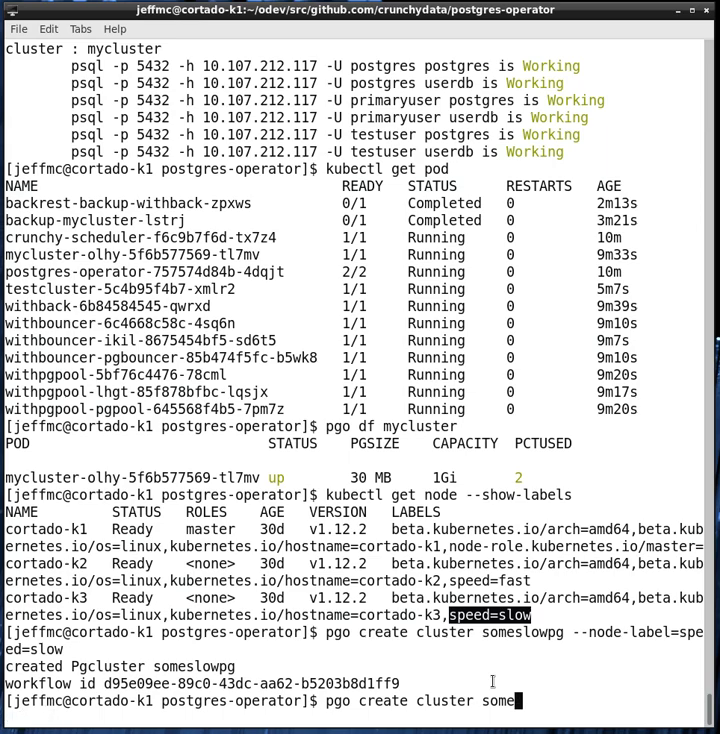
text(fastpg --)
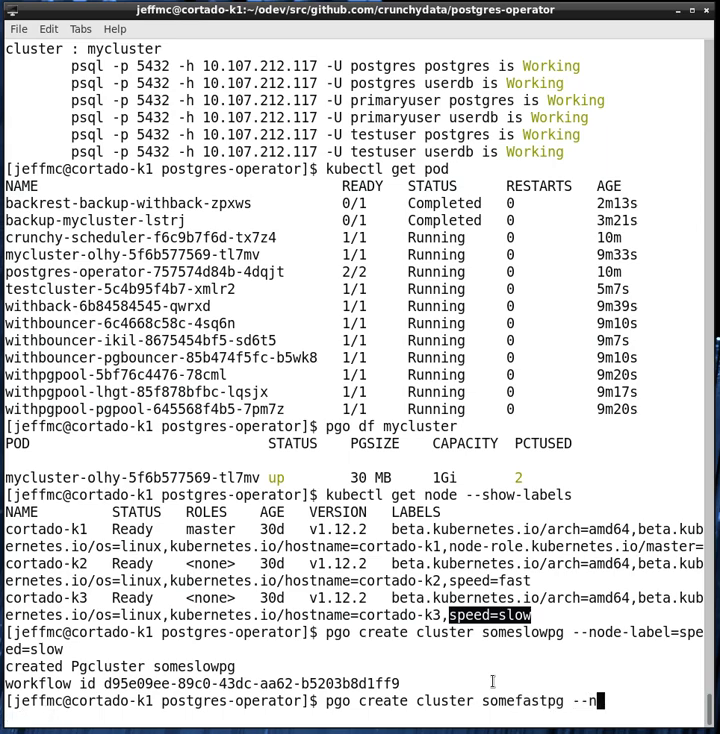
text(node-label=)
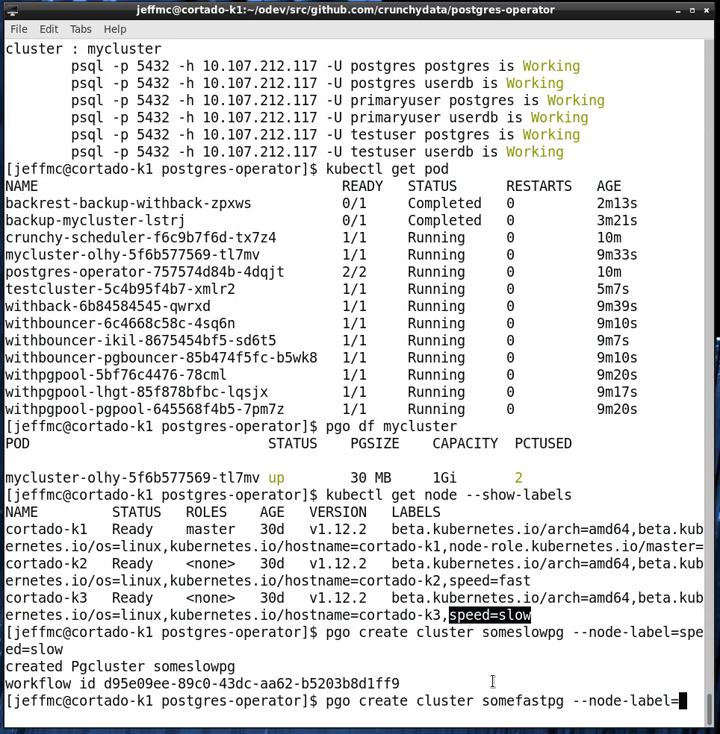
text(speed=fas)
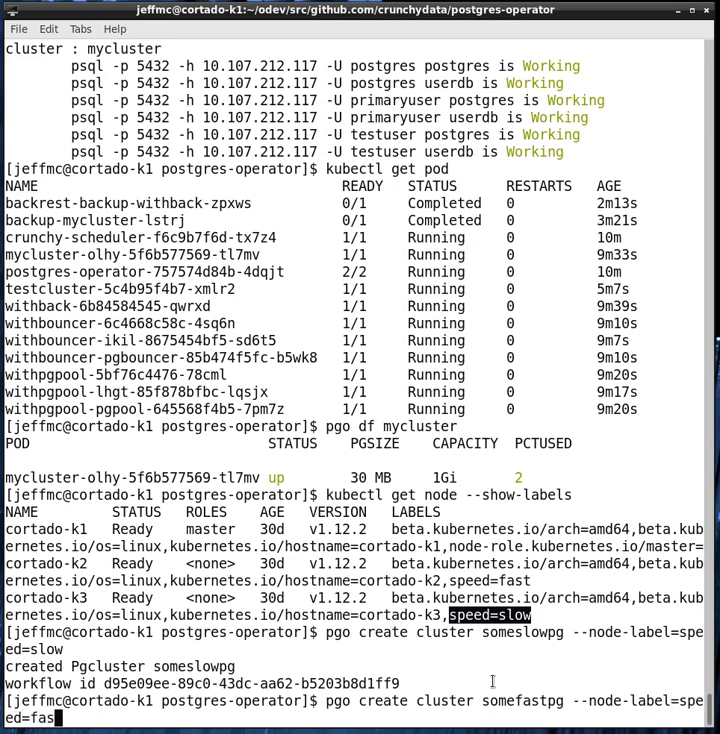
text(t)
key(Return)
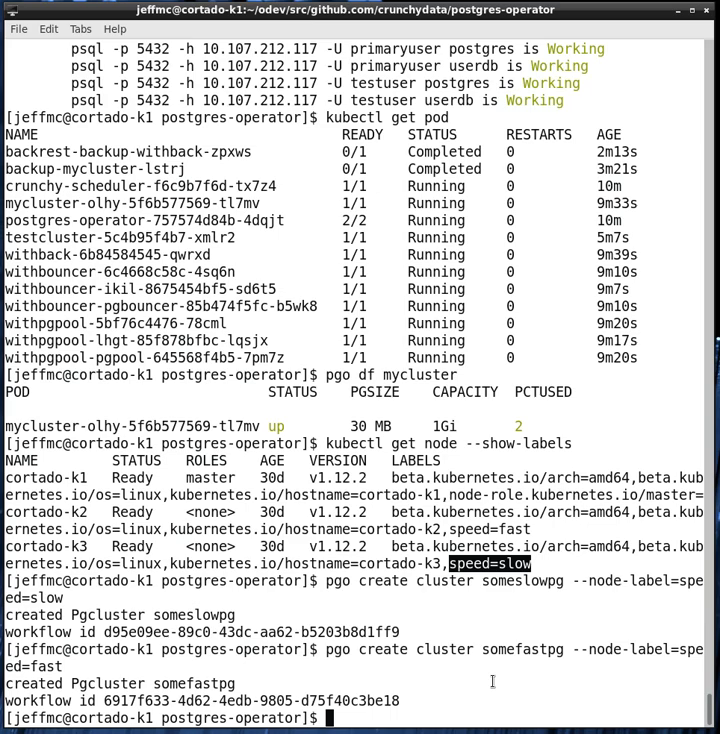
text(pgo )
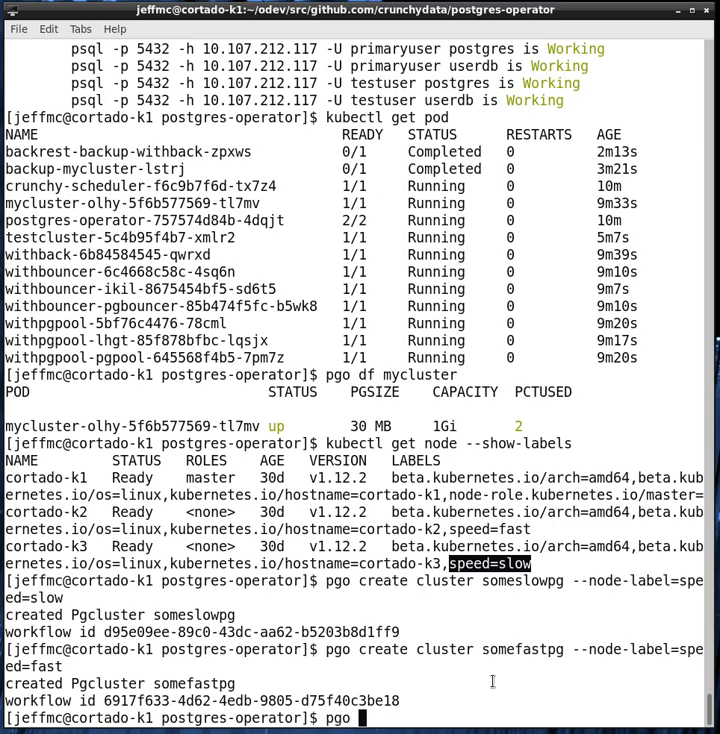
text(c)
text(reate cluster)
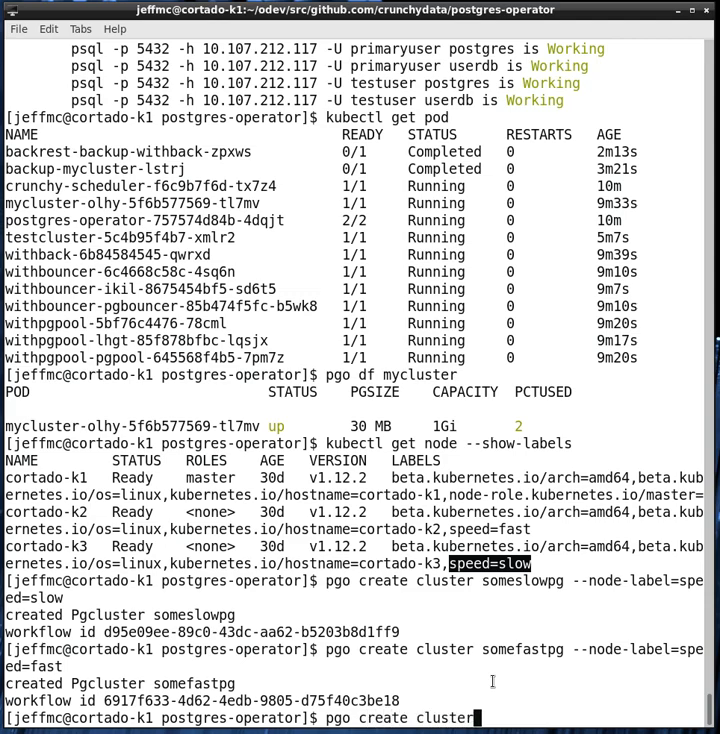
text( abouncer --)
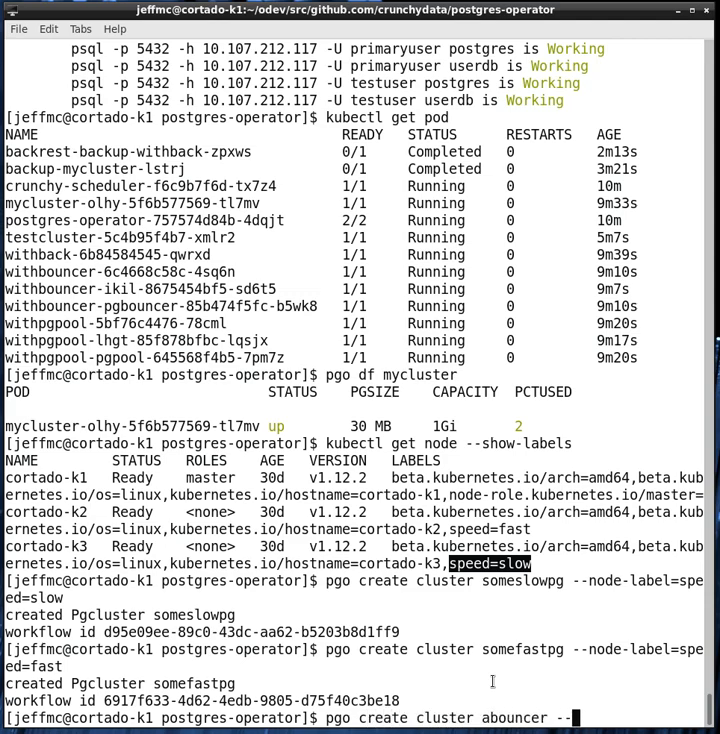
text(pg)
text(bouncer)
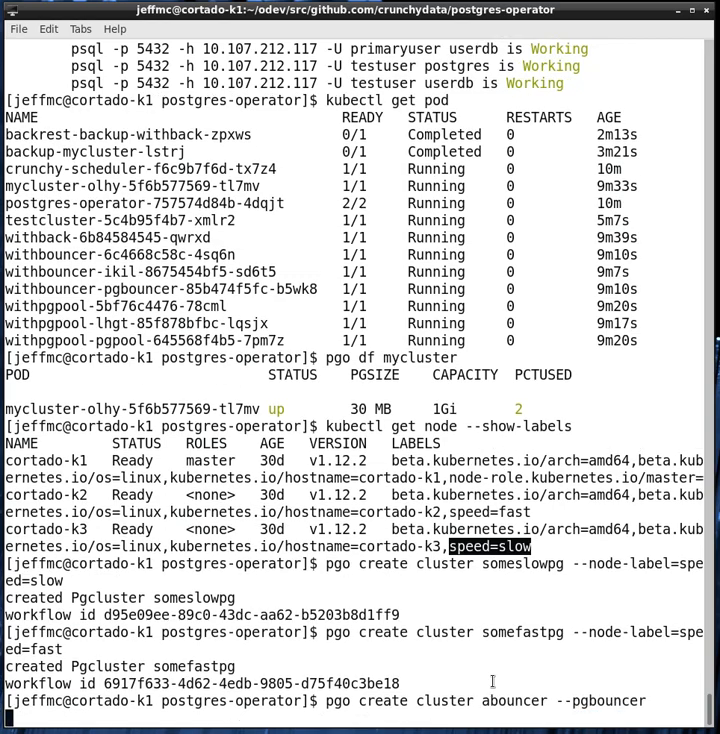
Create cluster abouncer with pgbouncer connection pooling.
key(Return)
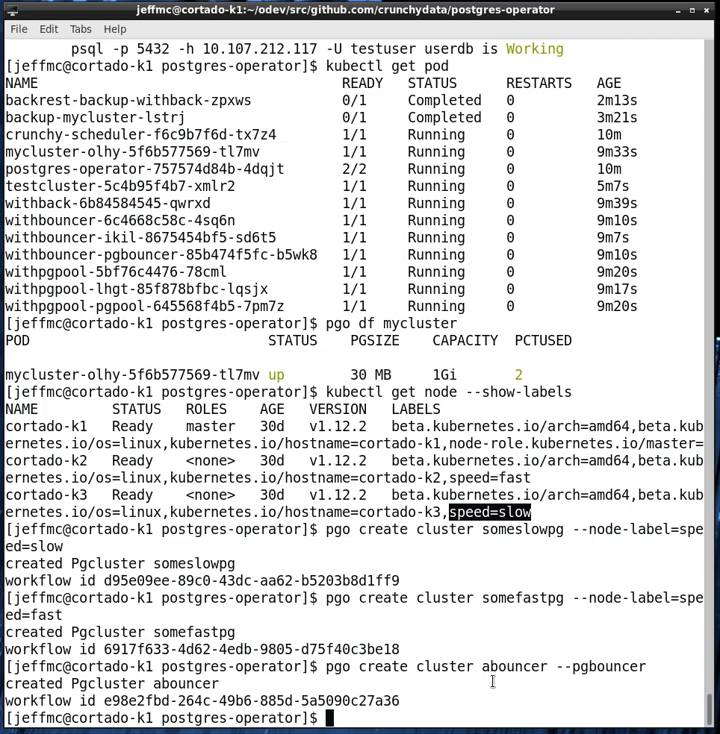
text(pgo create )
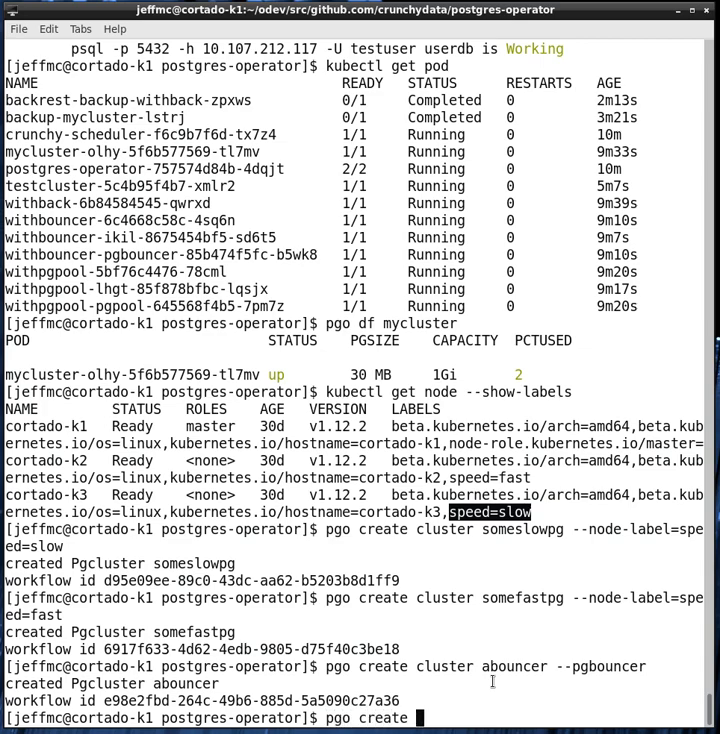
text(cluster ap)
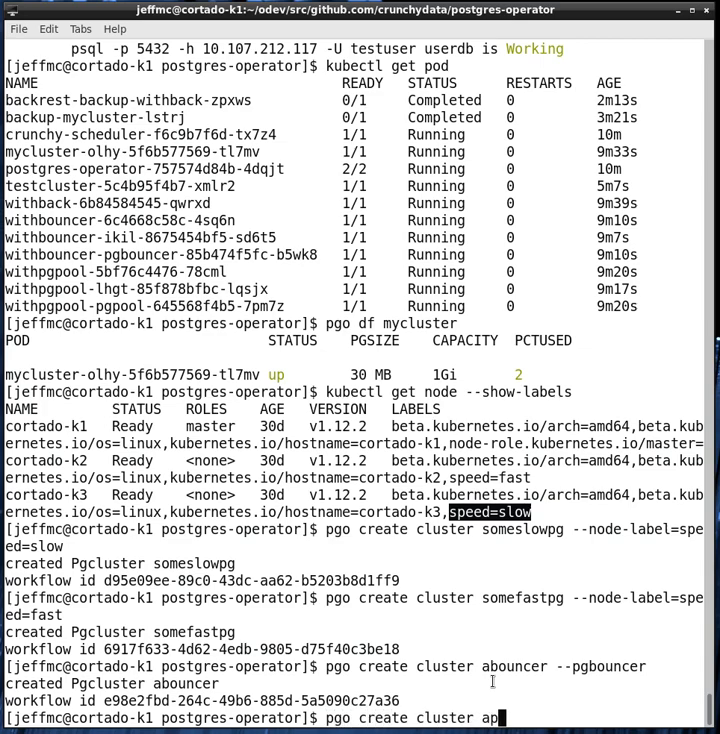
text(gpool --pgo)
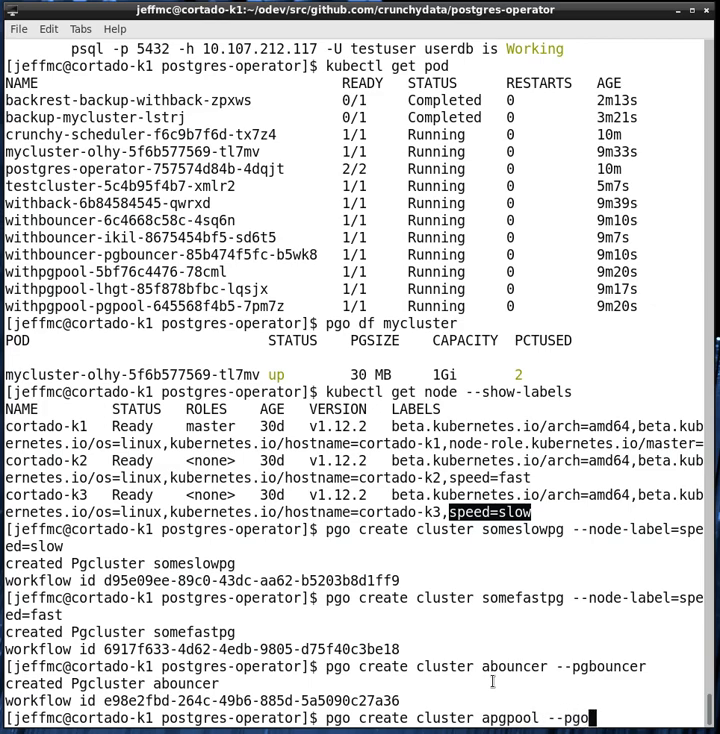
key(BackSpace)
text(pool)
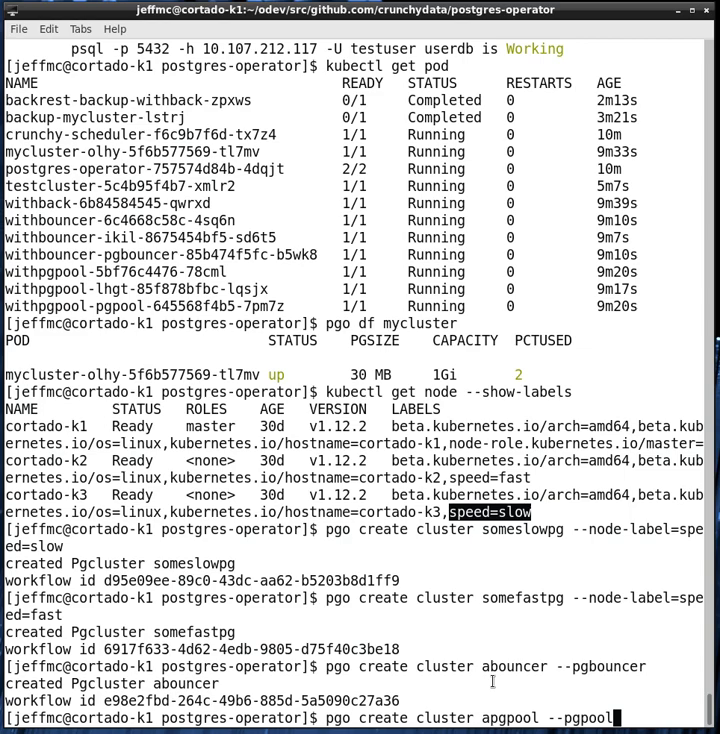
Create cluster apgpool with pgpool enabled.
key(Return)
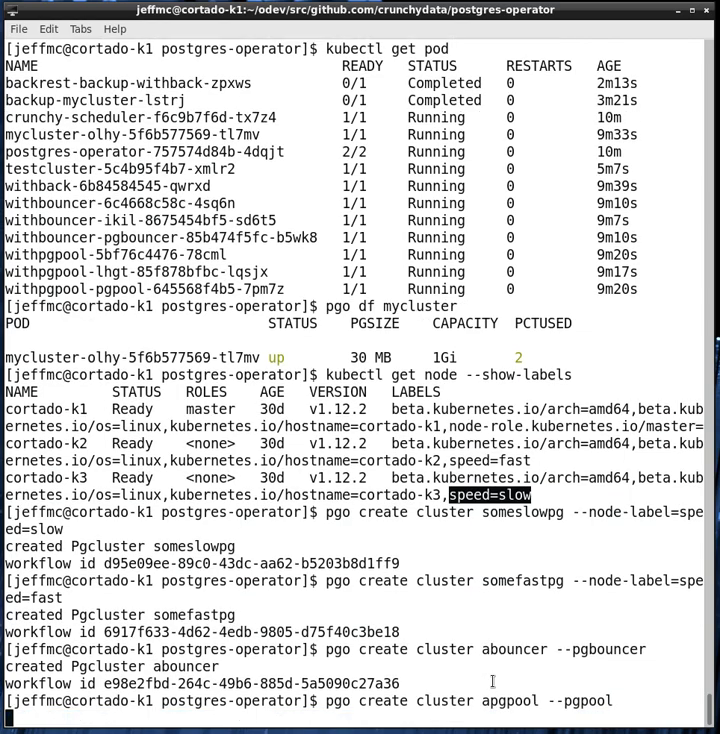